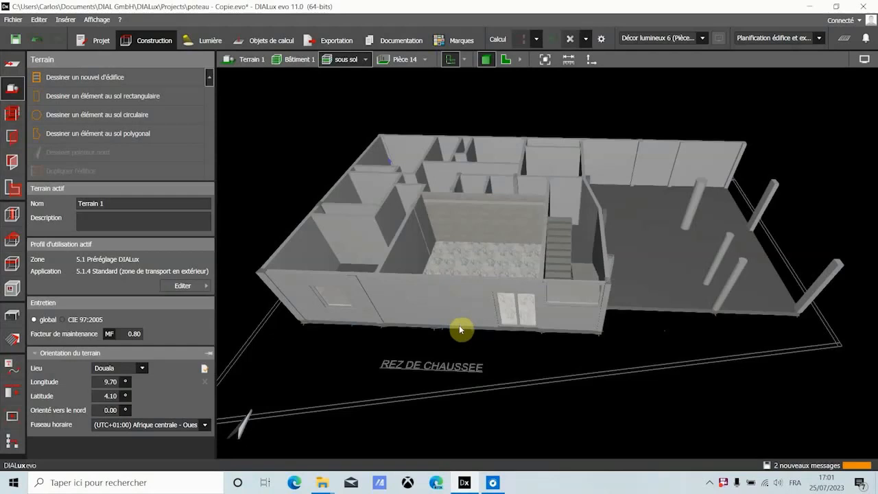
Step: Open the luminaire selection for the active luminaire and go on to the full list of manufacturer brands
scroll(460, 328, down, 1)
scroll(452, 309, up, 1)
scroll(452, 309, down, 1)
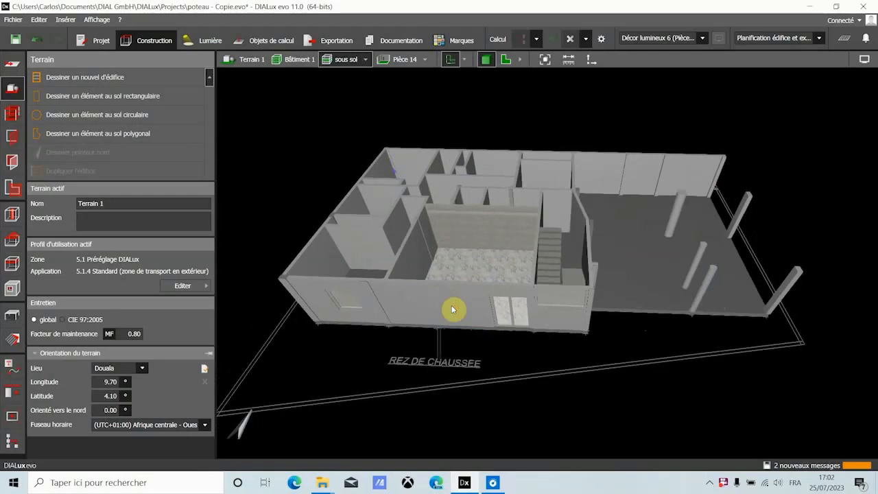
click(217, 39)
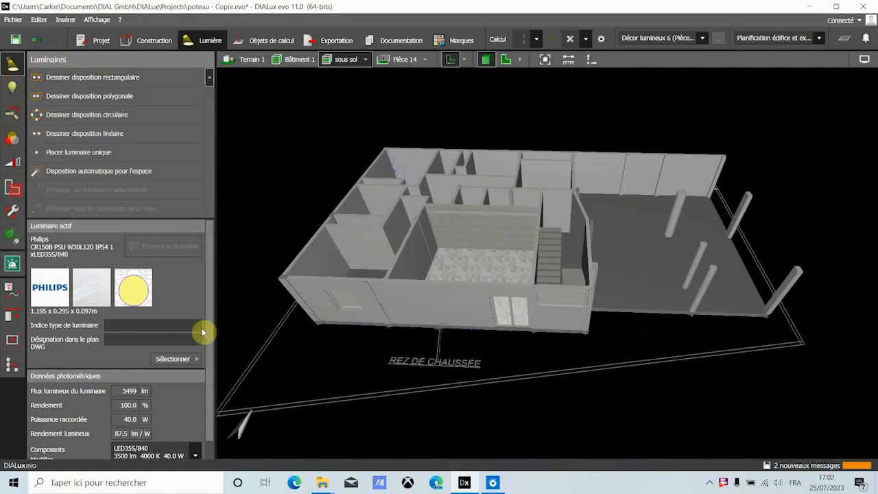
click(183, 360)
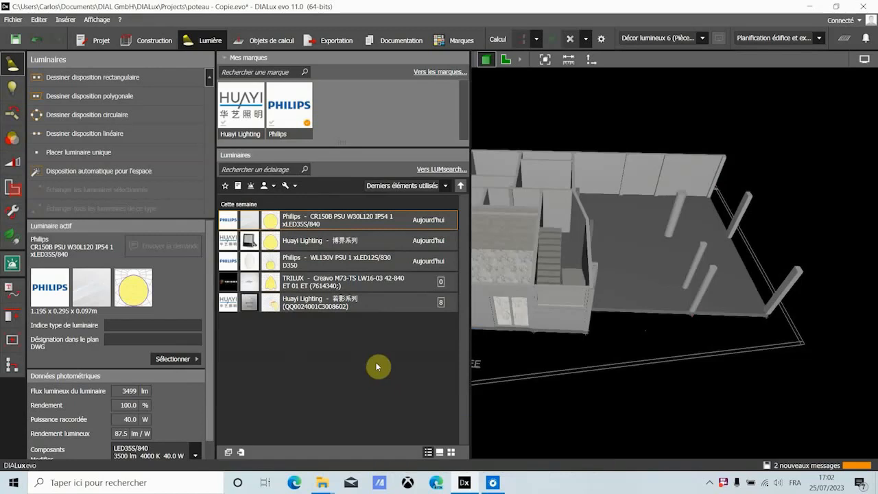
click(440, 73)
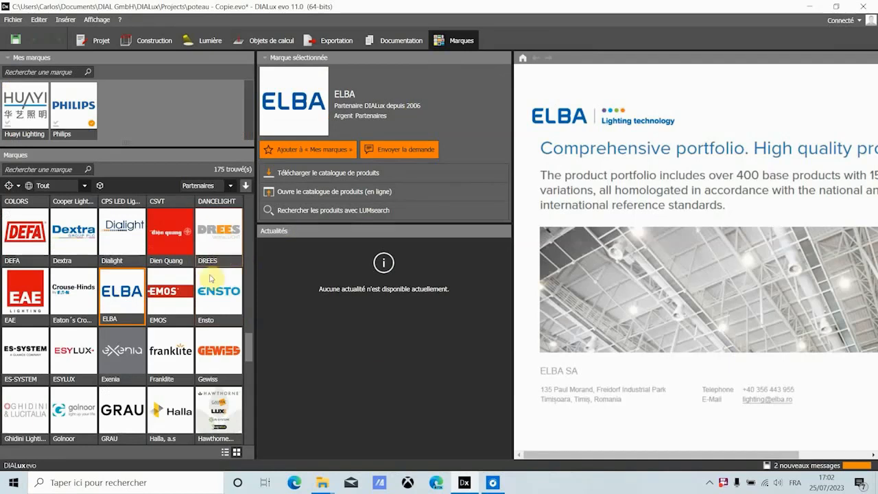
Step: Browse the partner brands and select Solar A/S to view its catalogue options
scroll(168, 295, down, 8)
scroll(170, 300, down, 5)
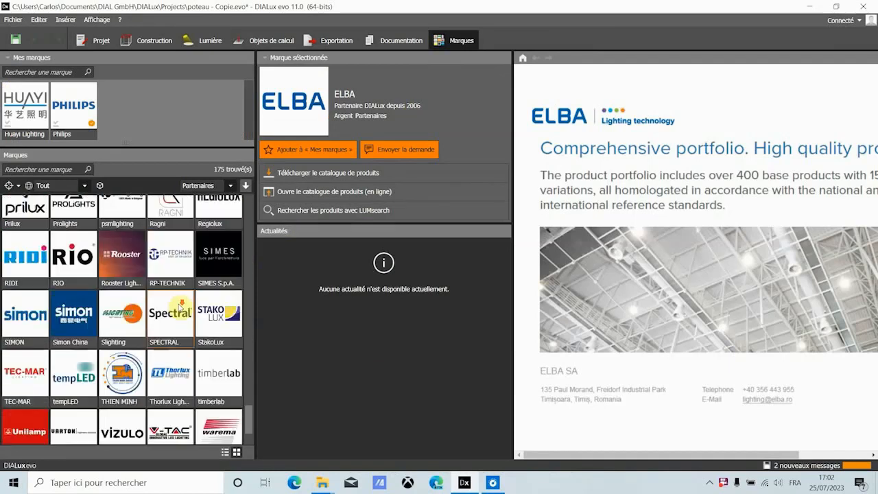
scroll(181, 308, up, 2)
scroll(182, 308, up, 11)
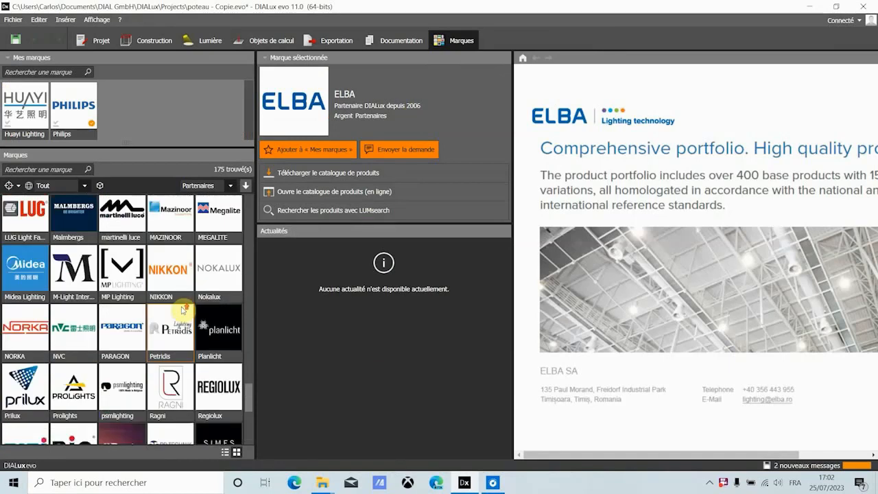
scroll(182, 309, up, 2)
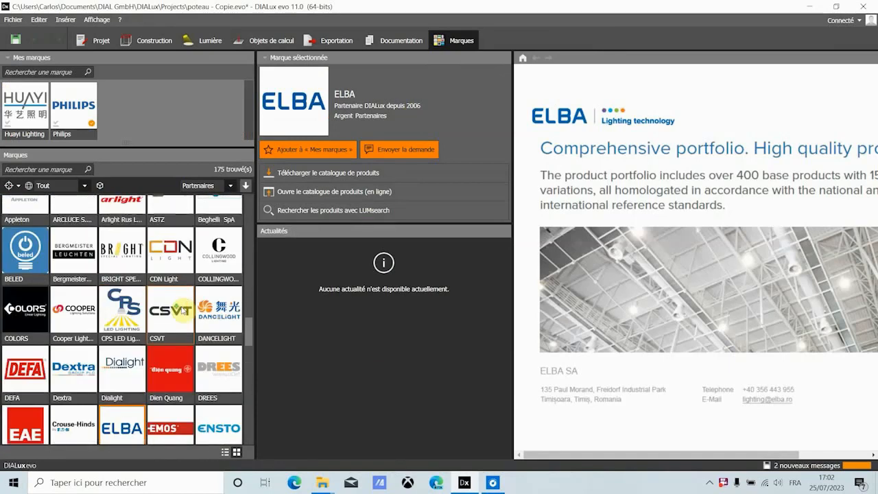
scroll(182, 310, up, 5)
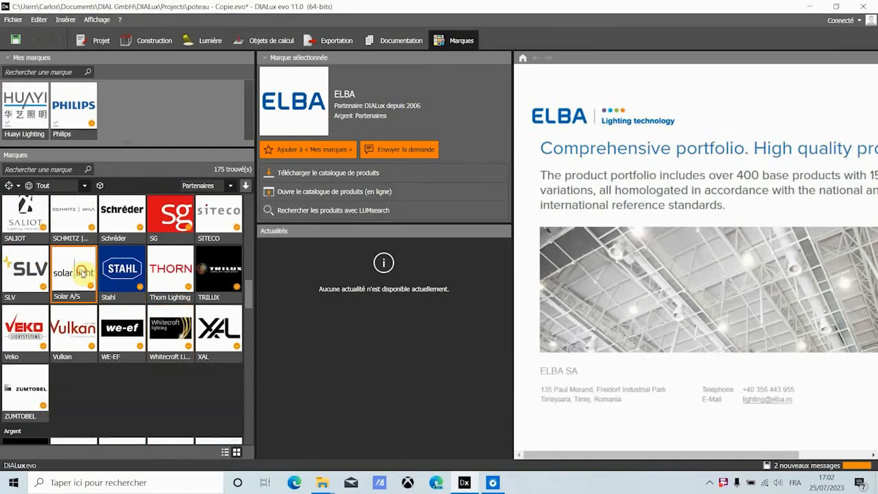
click(82, 273)
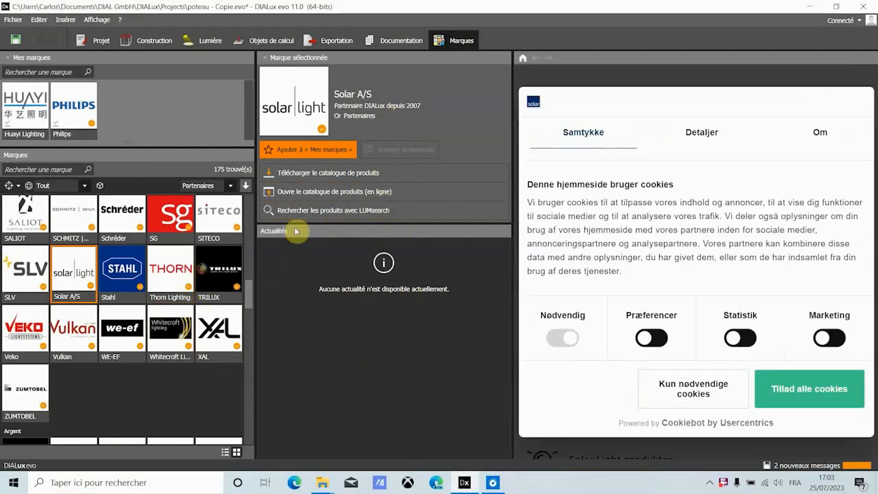
Step: Return to the lighting workspace, minimise it, and open google.cm in Microsoft Edge
click(210, 41)
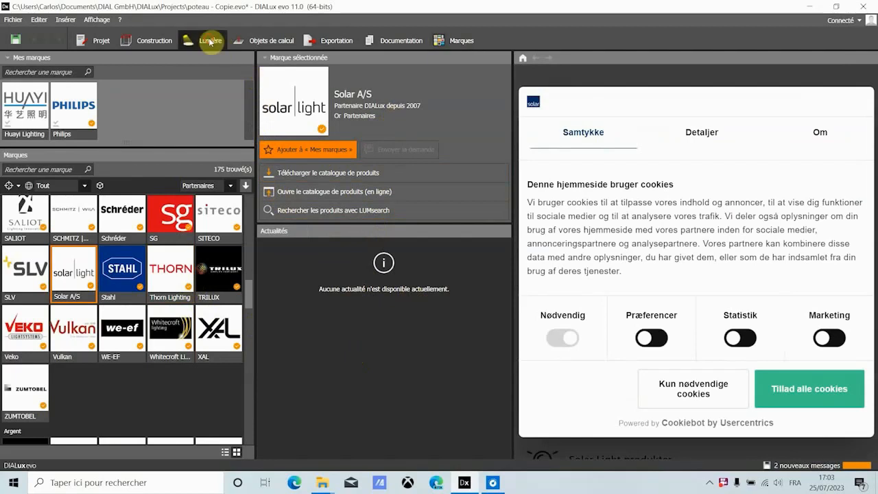
click(810, 6)
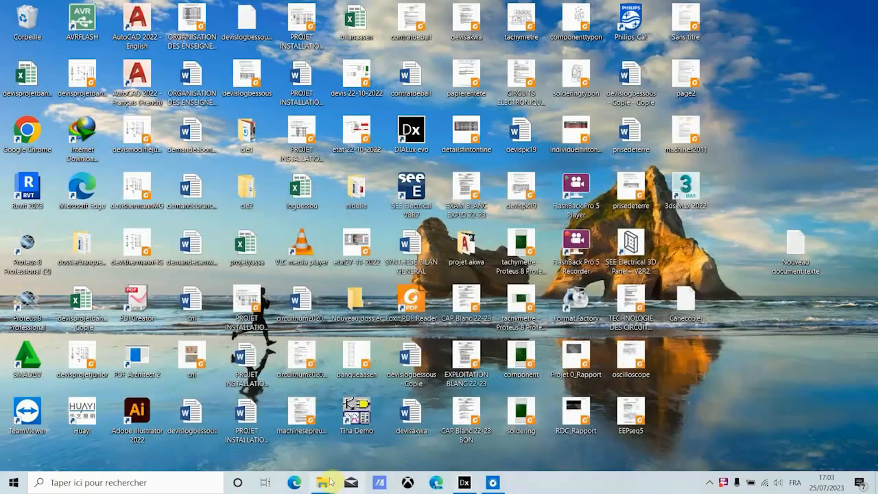
click(303, 484)
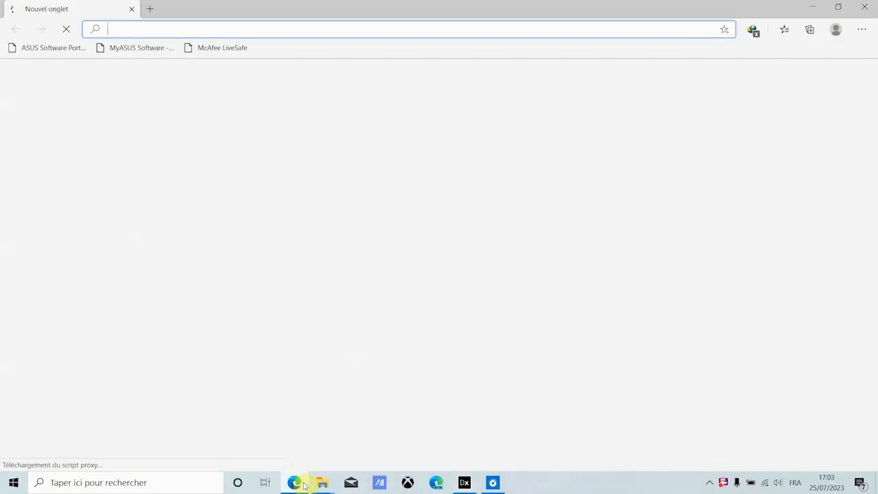
text(google.cm)
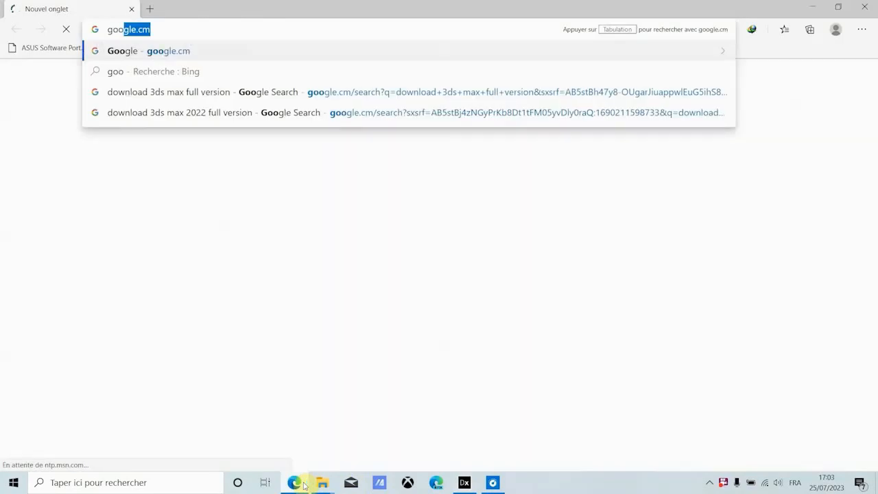
key(Return)
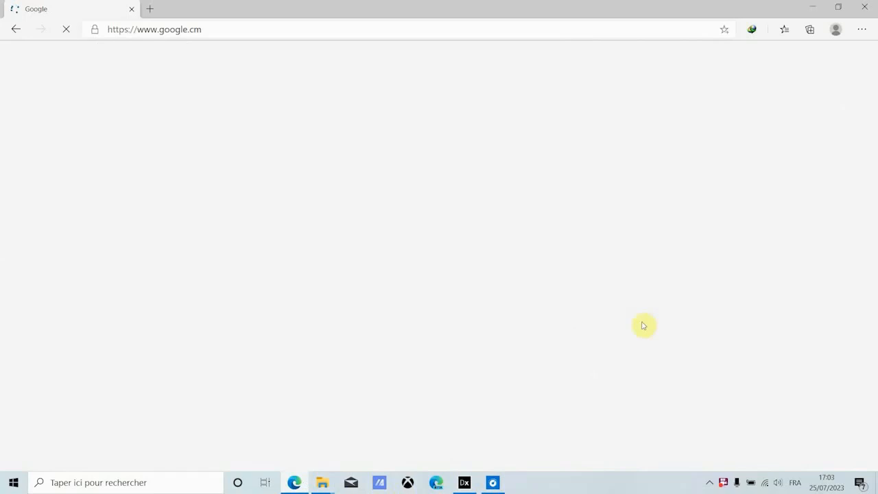
Step: Search Google for "dialux evo" and open the DIALux lighting design software download page
click(511, 215)
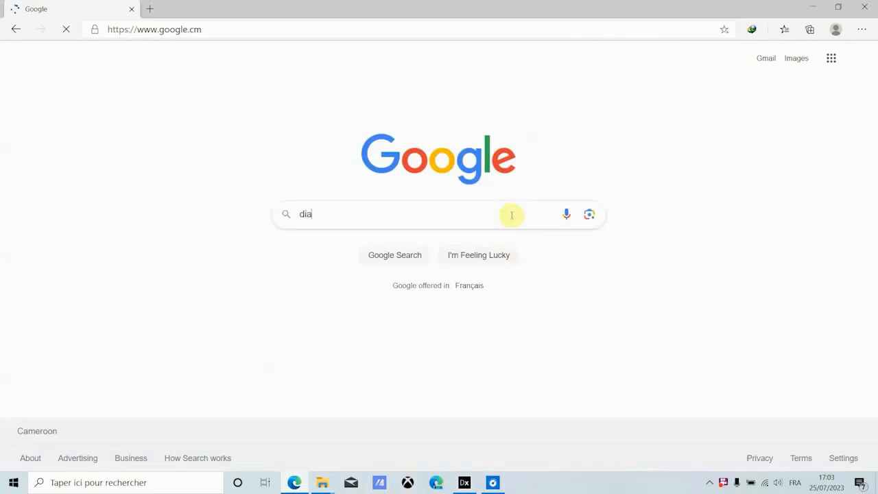
text(dialux ev)
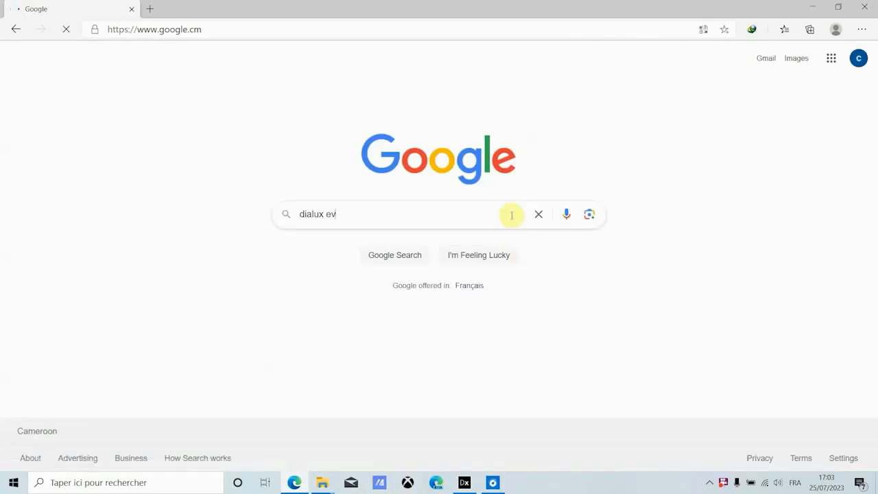
text(o)
key(Return)
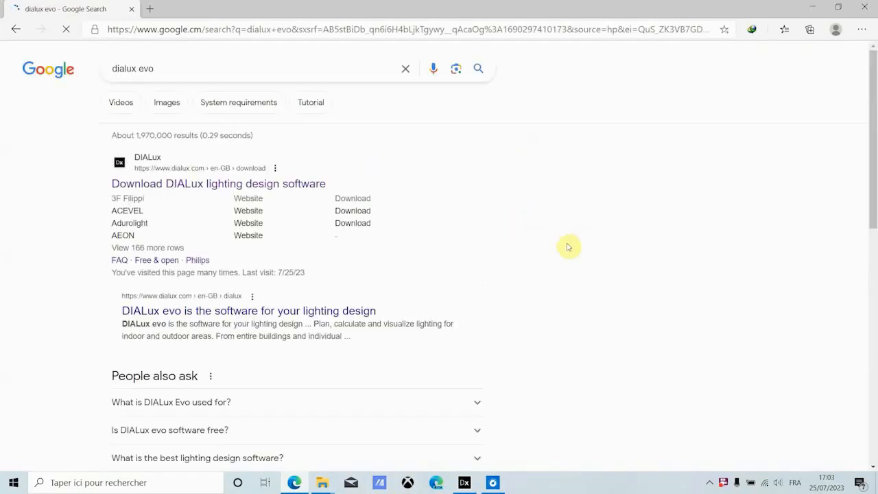
click(281, 184)
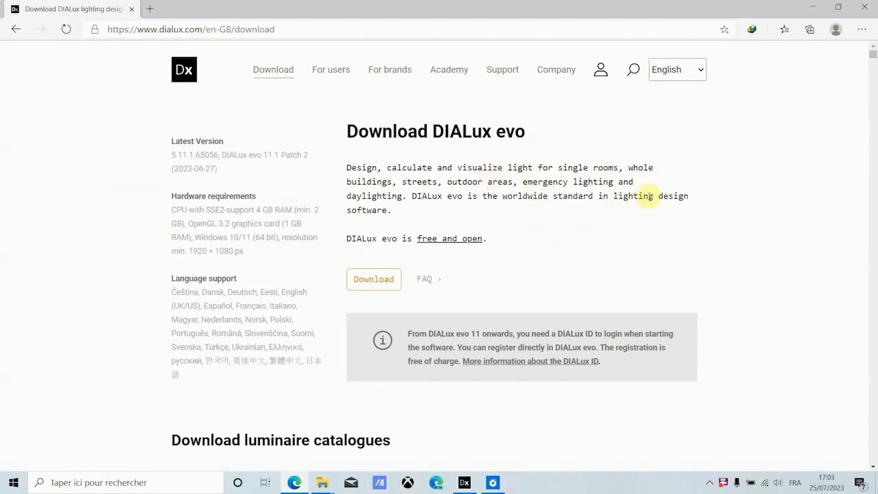
Step: Examine the brand list of downloadable luminaire catalogues on the DIALux download page
scroll(650, 197, down, 6)
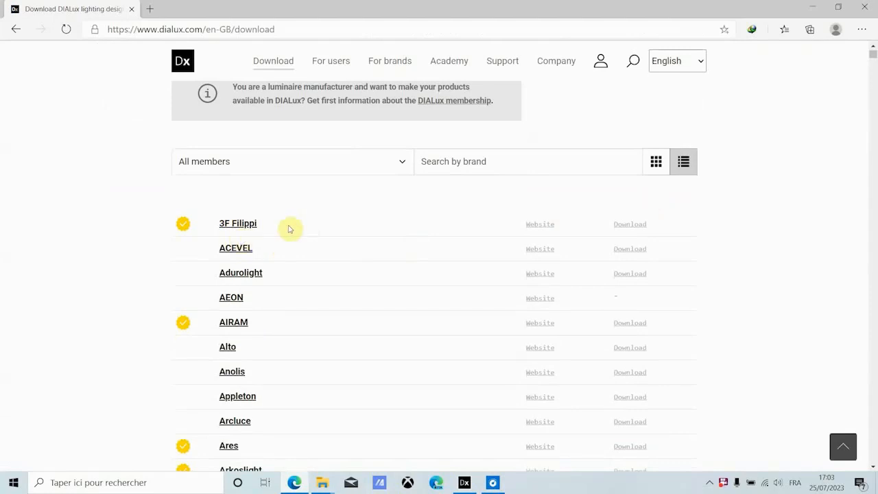
scroll(261, 229, down, 5)
scroll(260, 229, down, 15)
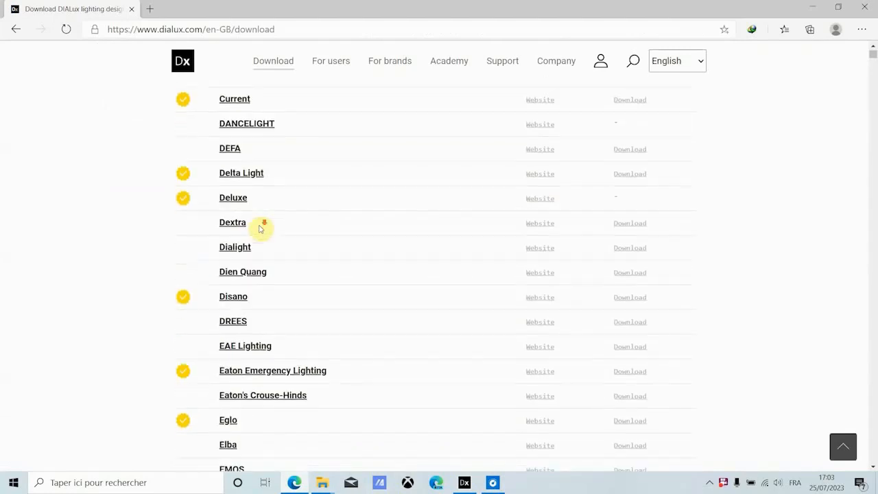
scroll(269, 236, down, 15)
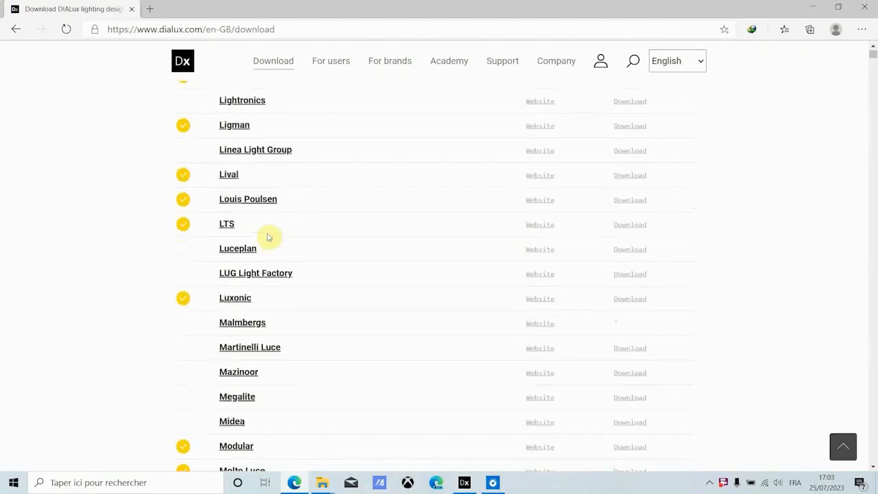
scroll(269, 236, down, 10)
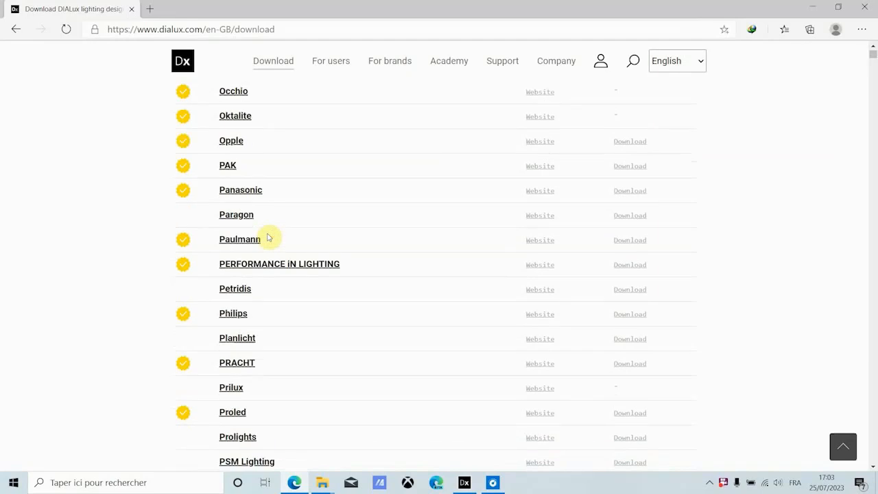
scroll(270, 236, down, 15)
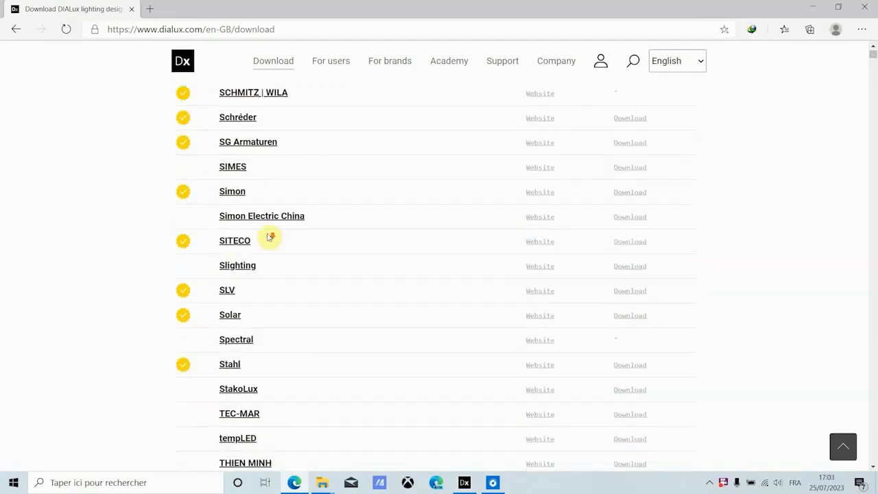
scroll(269, 236, up, 7)
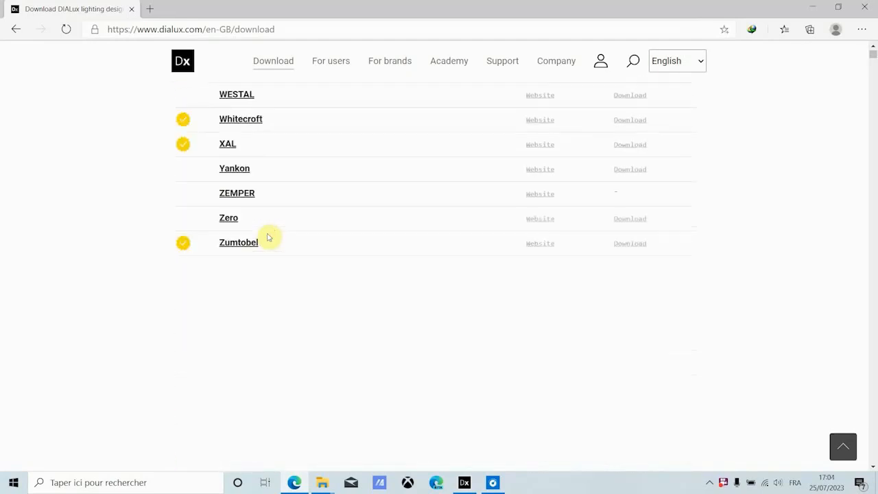
scroll(270, 236, up, 10)
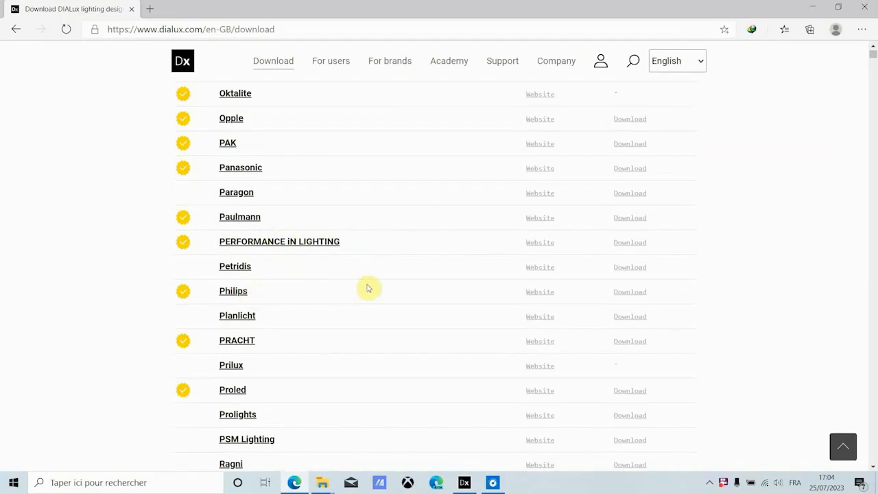
Step: Open the Philips member page and go to its DIALux product catalogue download site
click(233, 292)
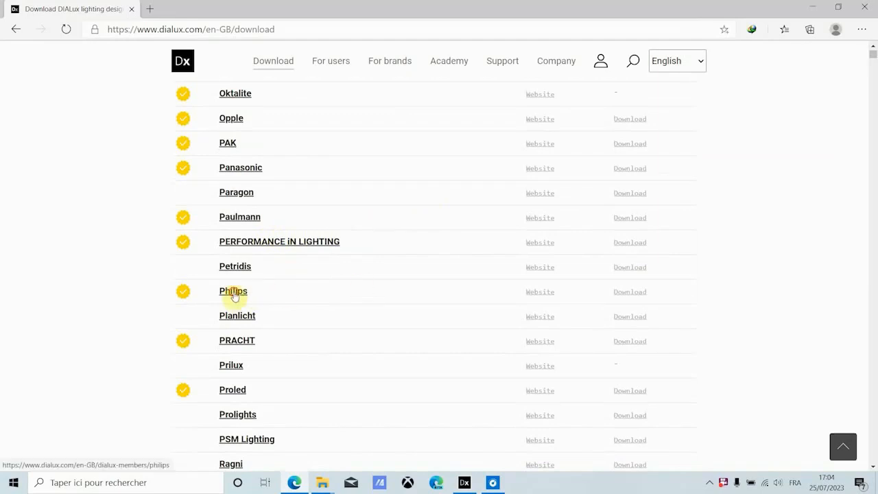
scroll(580, 215, down, 2)
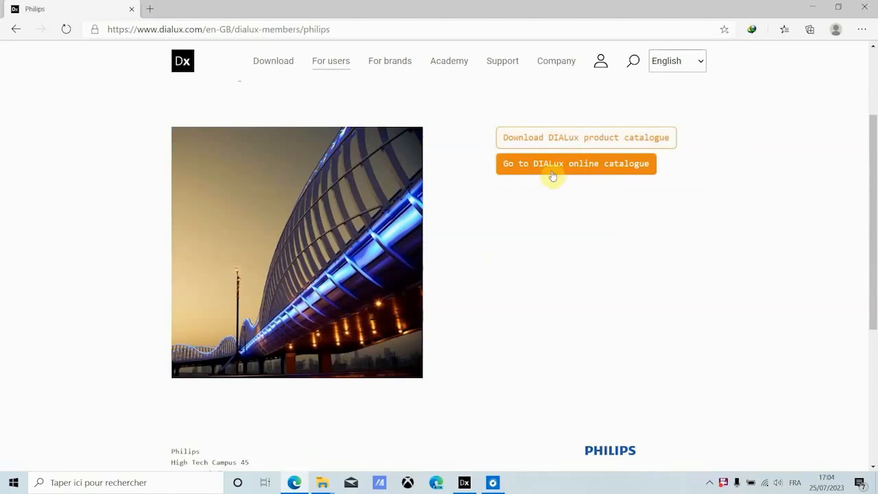
click(574, 140)
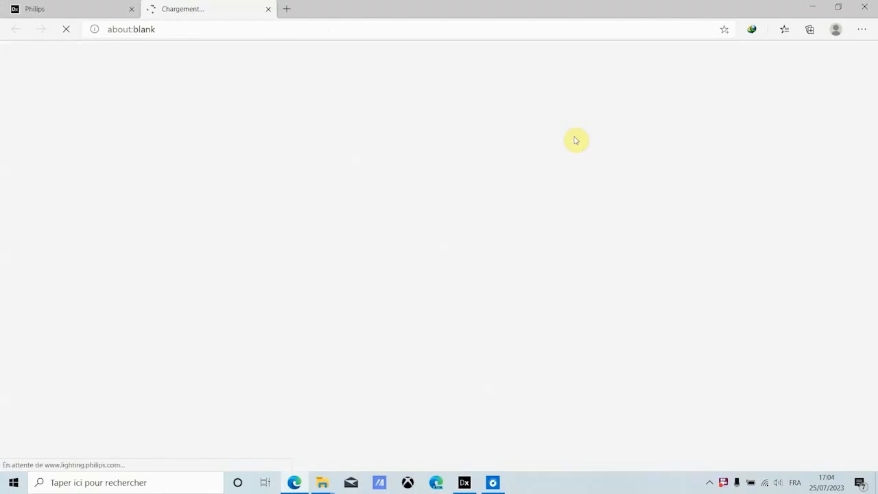
Step: Start downloading the Philips Product Selector Plugin archive and cancel the transfer
scroll(549, 165, down, 4)
scroll(539, 175, down, 9)
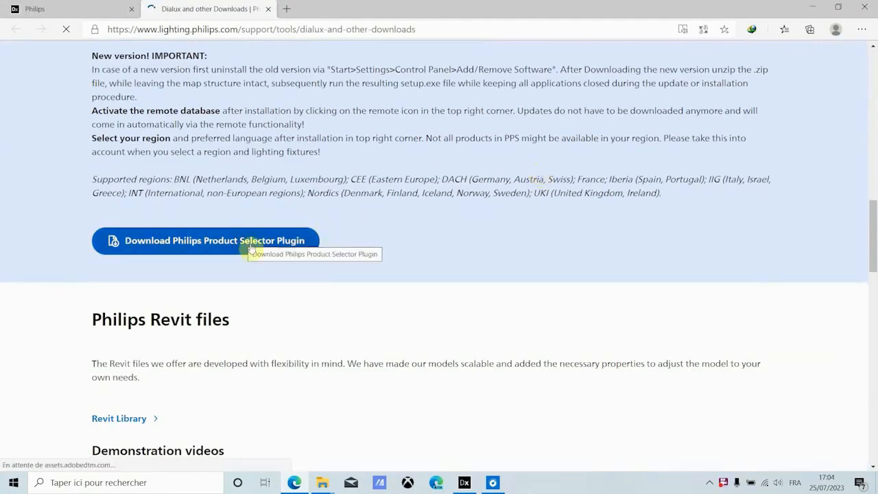
click(296, 245)
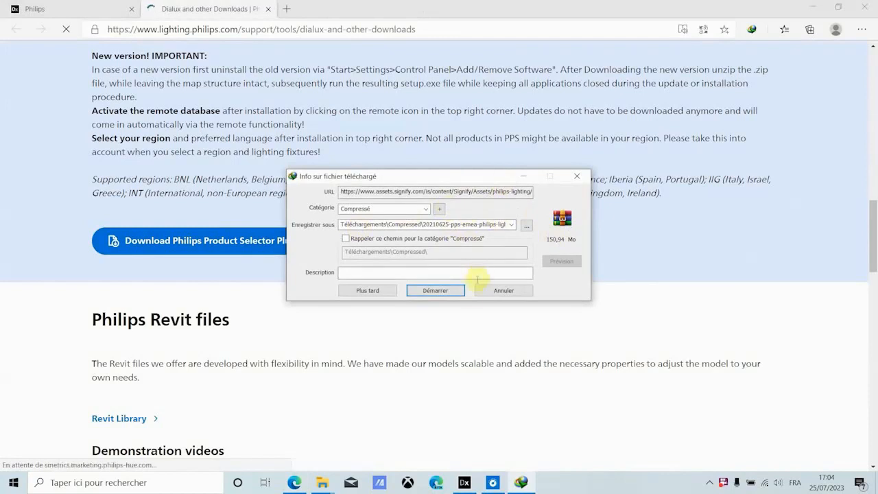
click(461, 290)
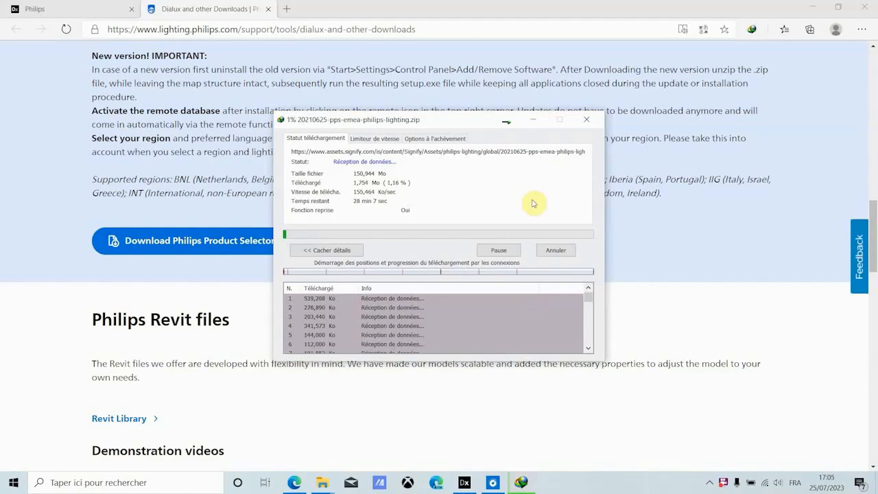
click(511, 254)
click(555, 252)
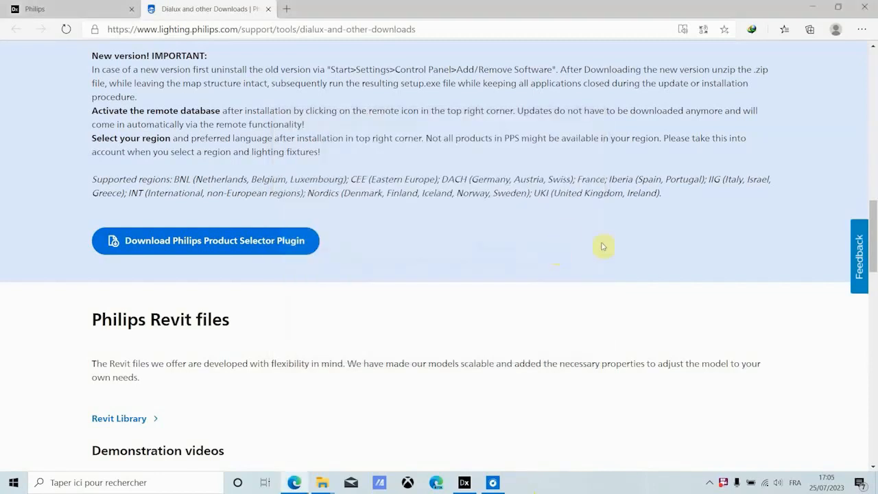
Step: Check the Internet Download Manager list, then browse the Documents folder in File Explorer for the downloaded Philips plugin archive
click(710, 482)
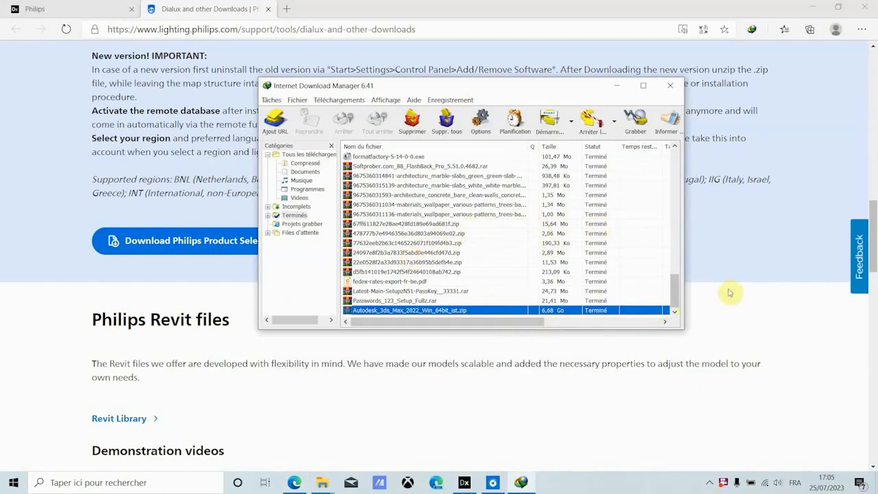
click(324, 484)
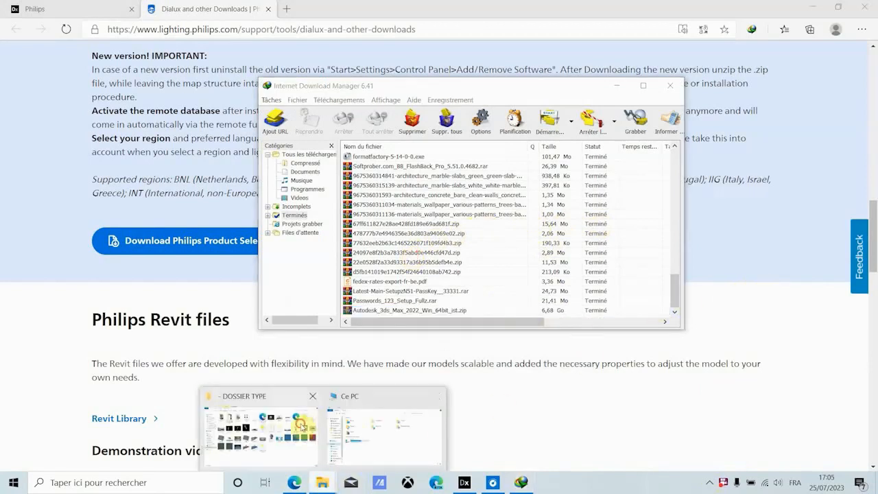
click(300, 423)
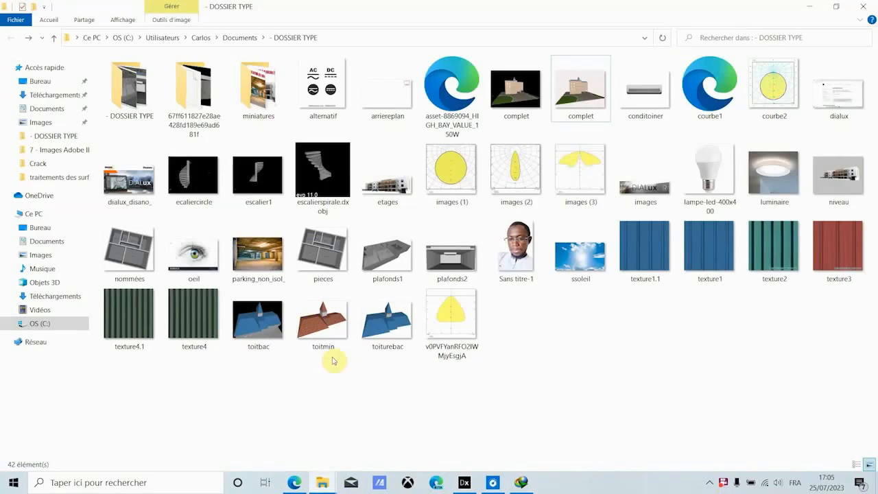
click(48, 112)
scroll(260, 178, down, 20)
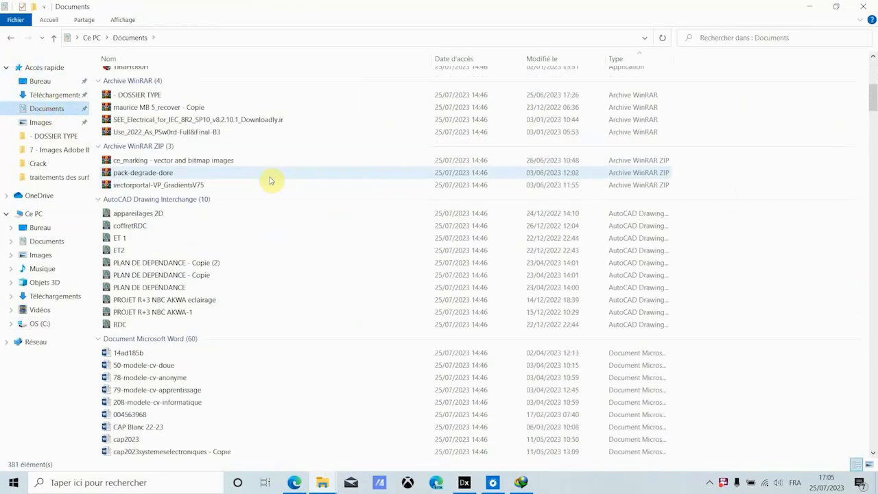
scroll(272, 180, down, 20)
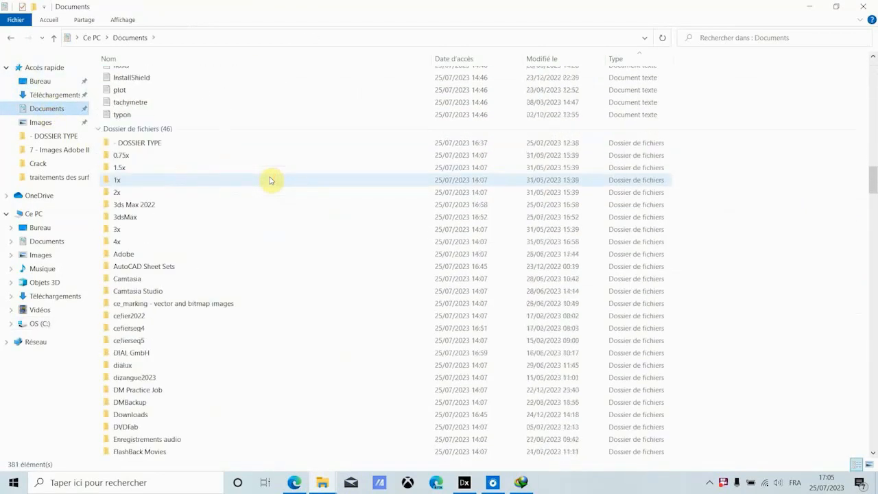
scroll(271, 180, down, 3)
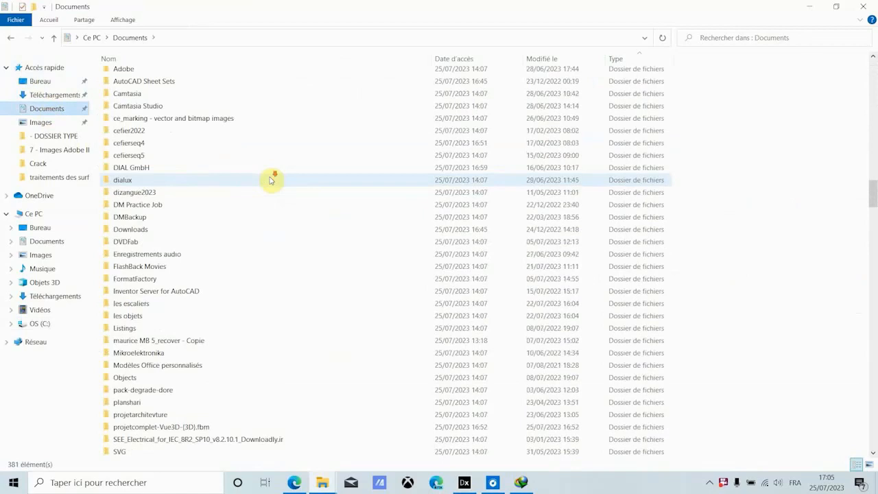
scroll(272, 179, down, 3)
Step: Reopen the Internet Download Manager list and open the Compressed folder that holds the downloaded zip archives
click(711, 483)
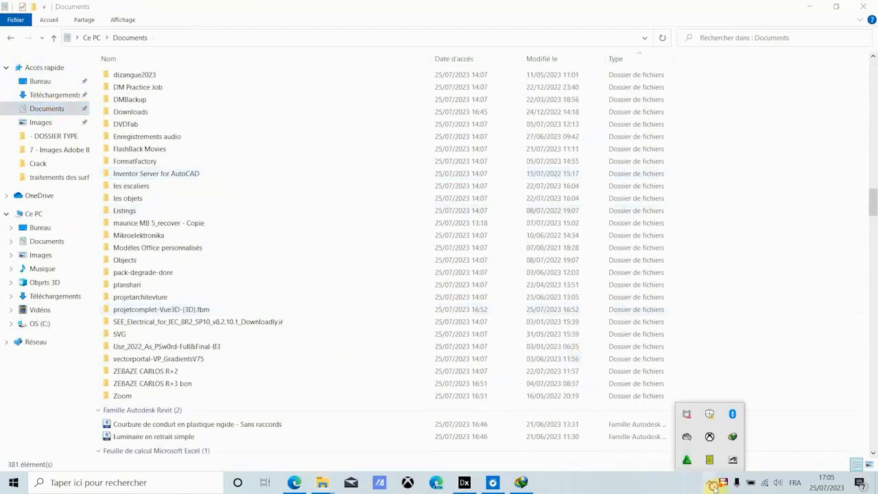
double_click(732, 439)
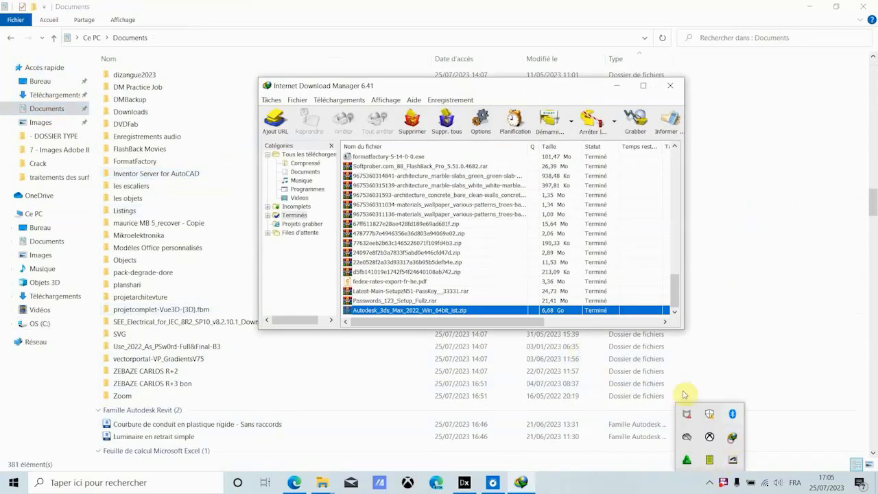
click(417, 253)
right_click(417, 255)
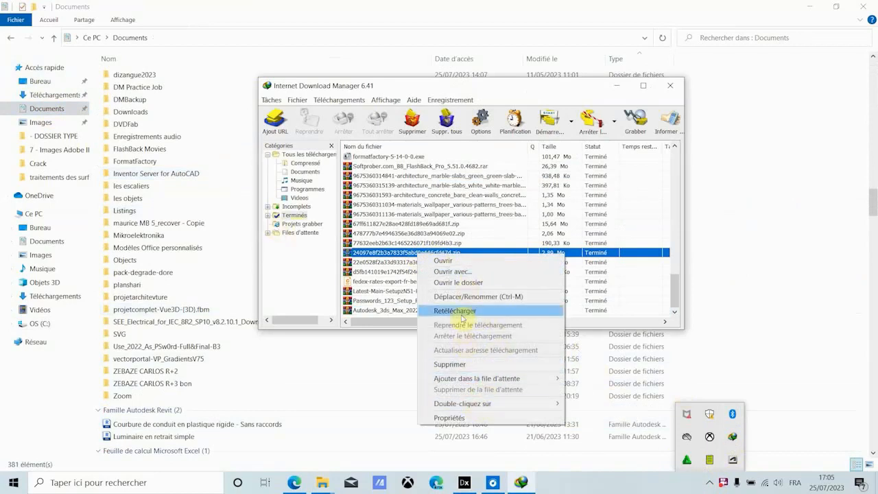
click(469, 284)
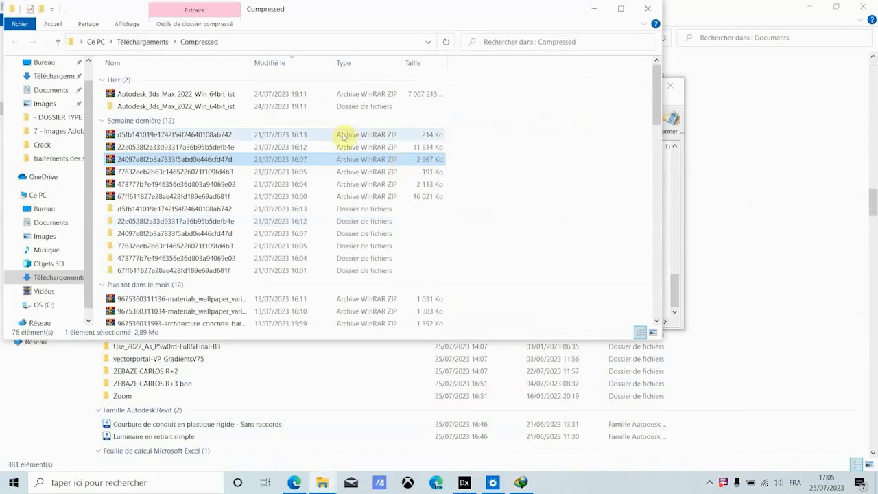
click(621, 8)
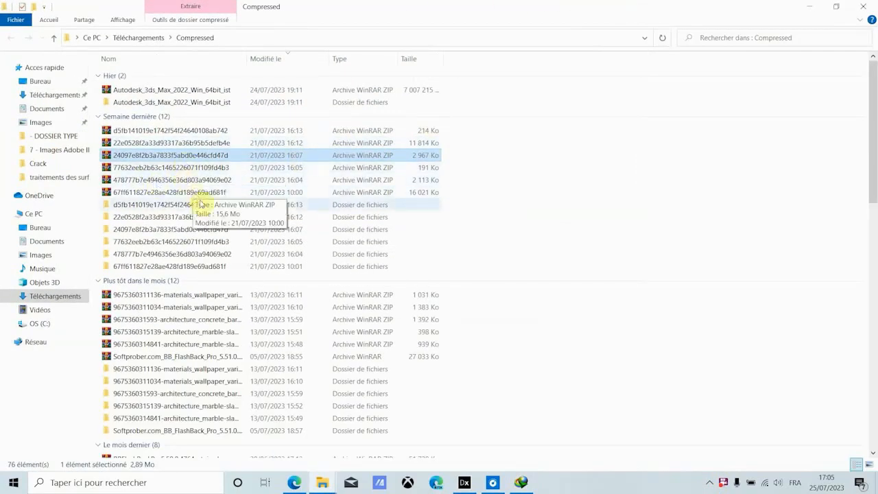
Step: Find the 20220819-pps-emea-philips-lighting archive, open its extracted folder and locate the setup application
scroll(197, 206, down, 2)
scroll(213, 255, up, 2)
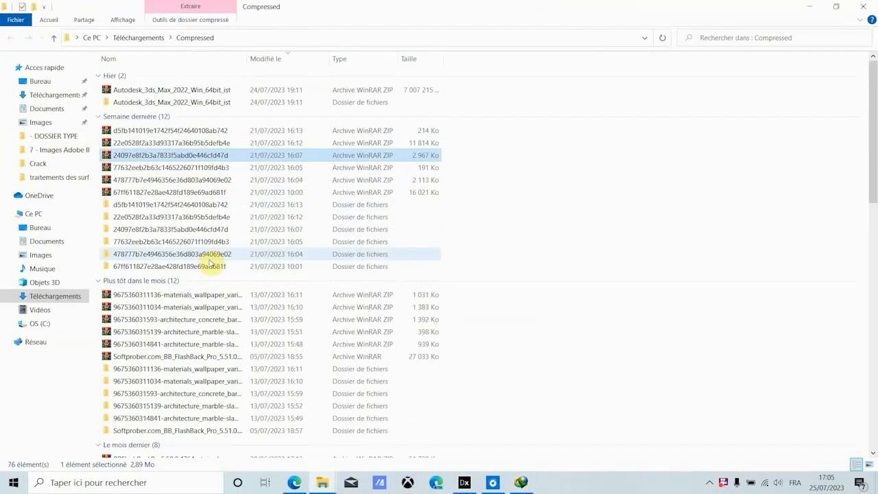
scroll(211, 261, down, 2)
scroll(210, 262, down, 6)
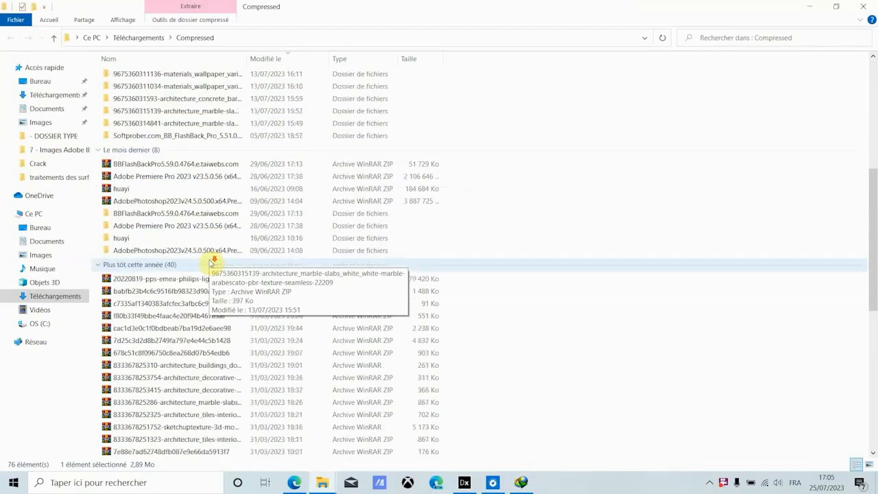
click(169, 281)
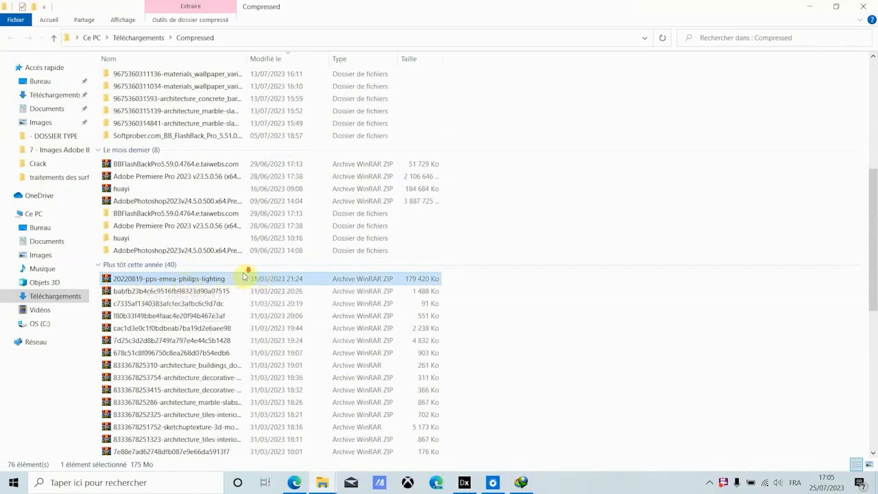
scroll(245, 276, down, 5)
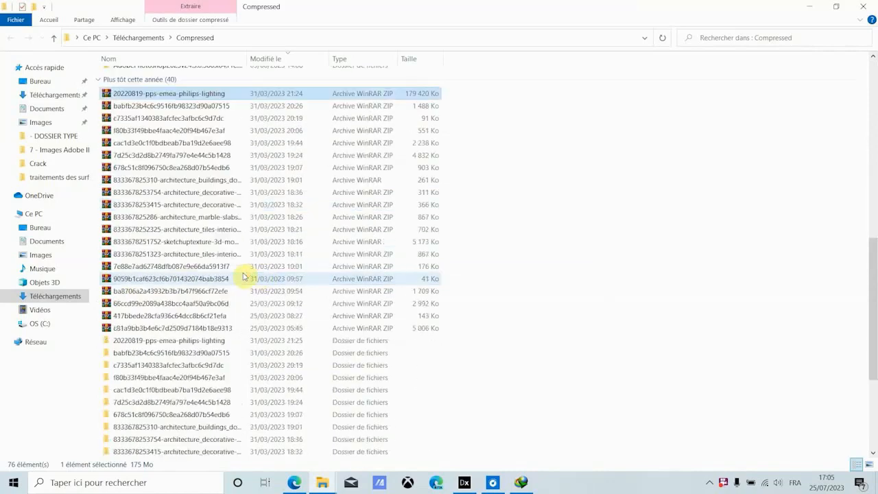
double_click(164, 343)
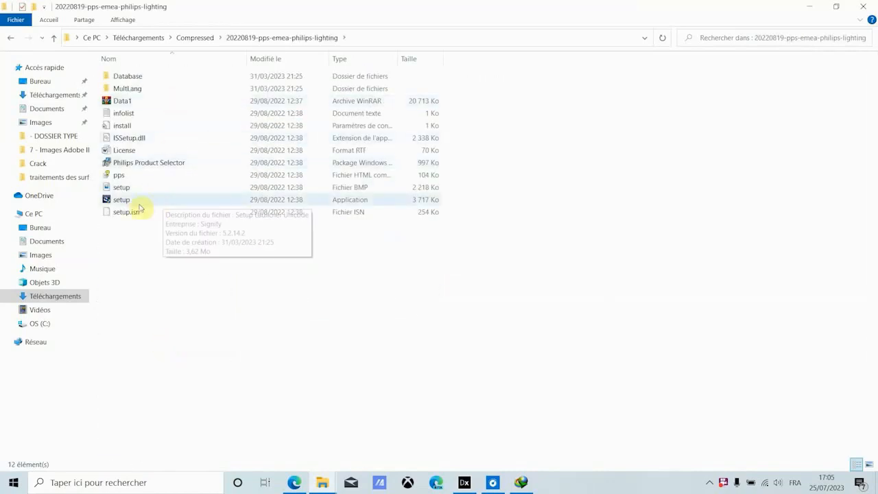
click(116, 202)
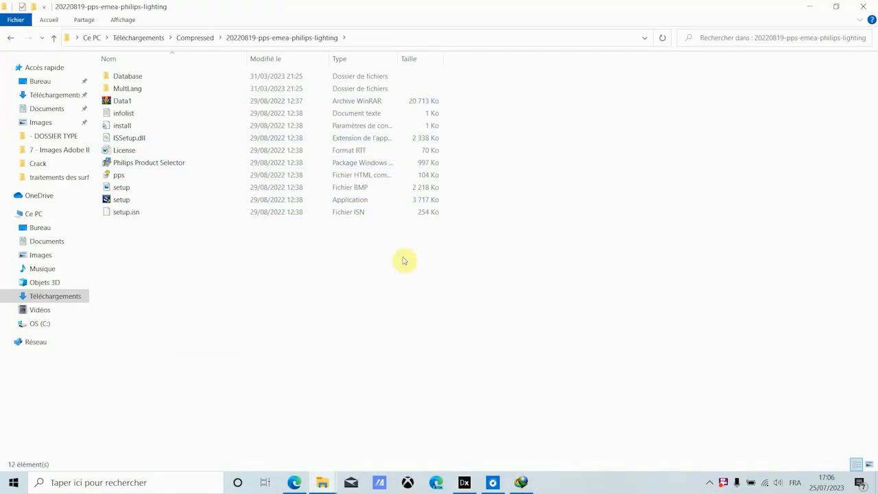
Step: Switch to DIALux evo, dismiss the save reminder and open the offline Philips product catalogue from the luminaire selection
click(465, 483)
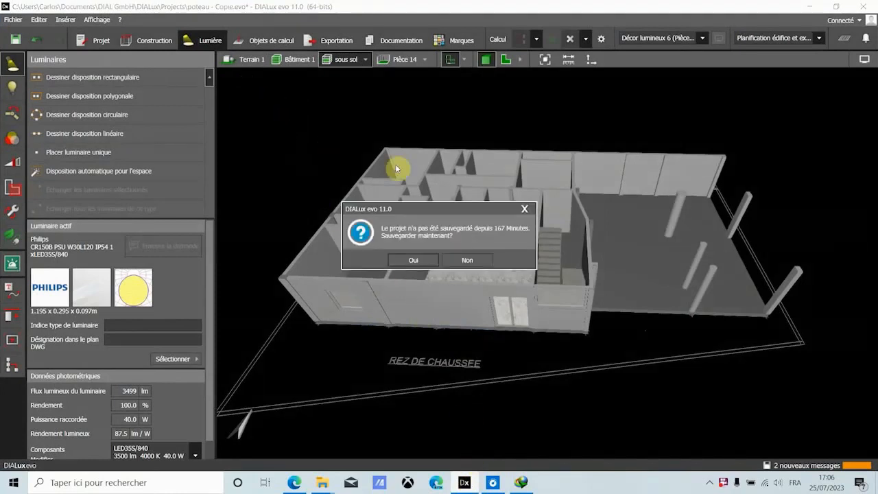
click(524, 209)
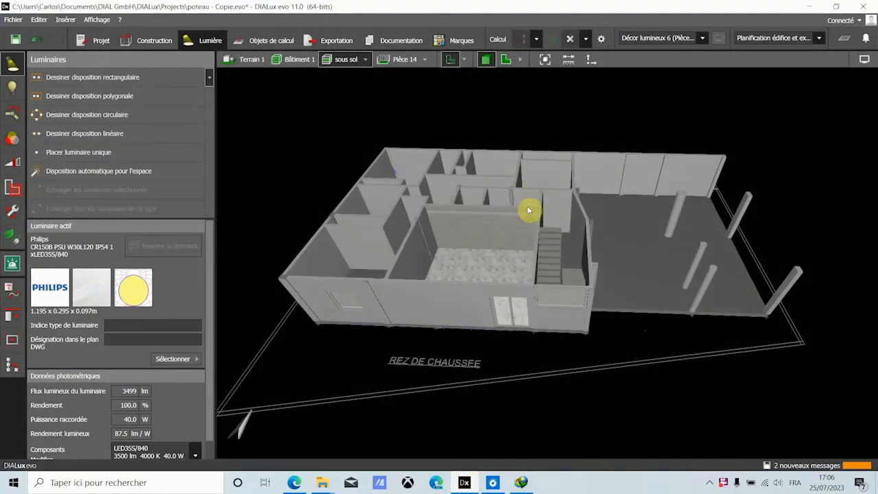
click(188, 362)
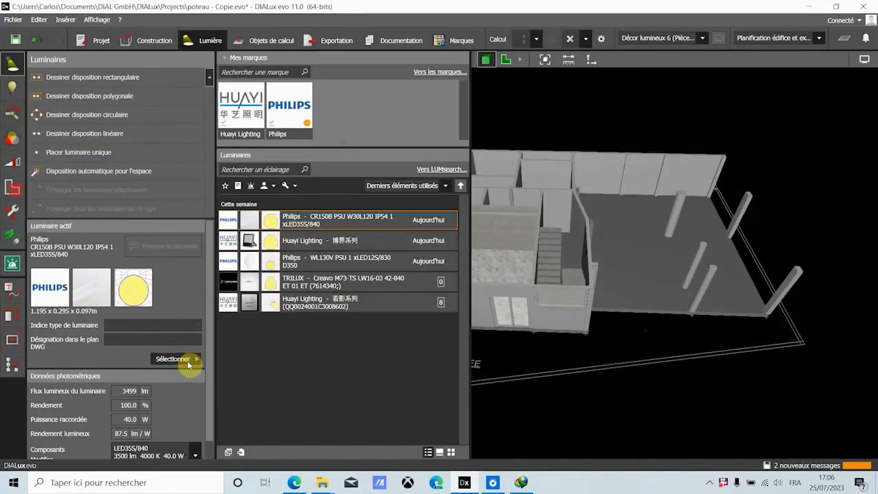
click(281, 118)
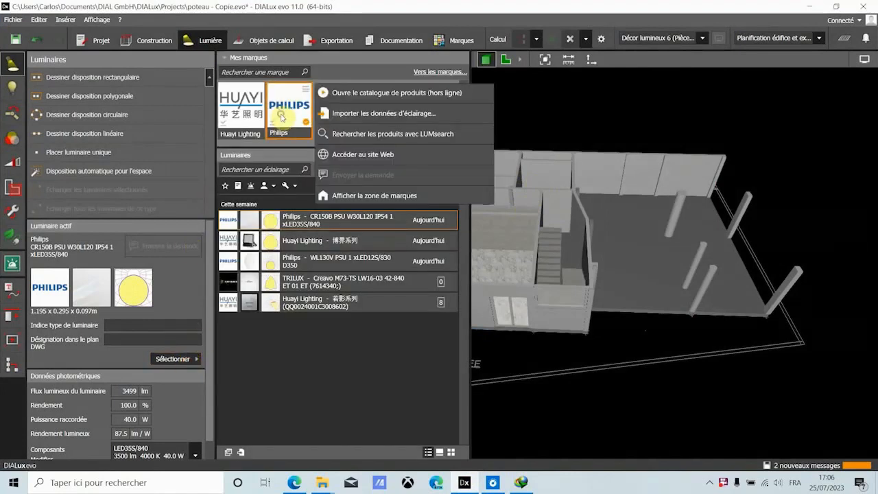
click(364, 94)
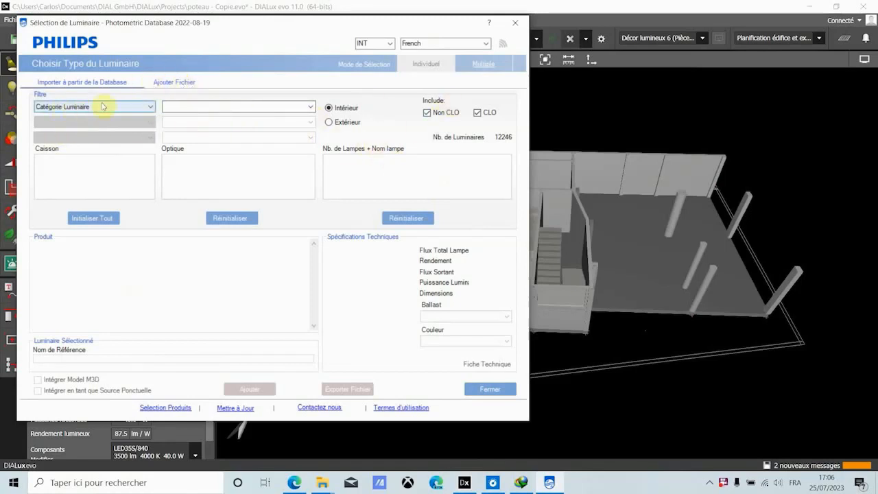
Step: Filter the indoor catalogue by Lampadaires, add the FS484F luminaire with the 1 x LED120S/930 lamp, and decline invalidating the results
click(310, 107)
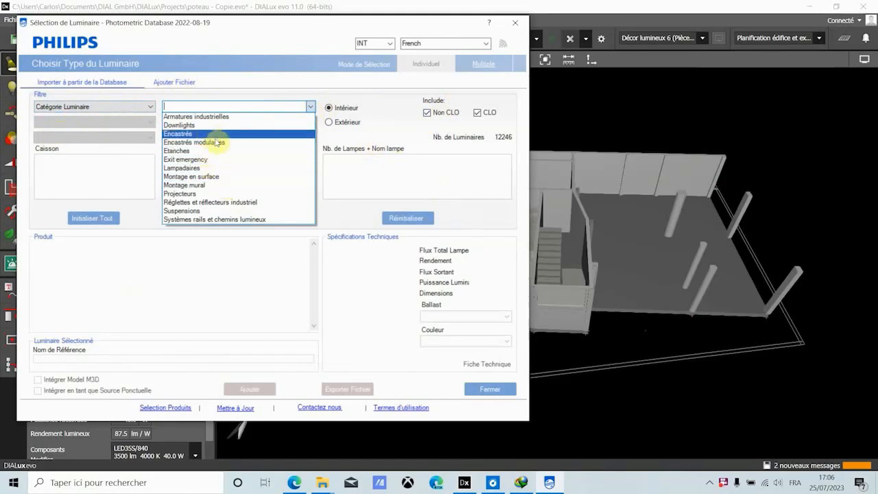
click(203, 168)
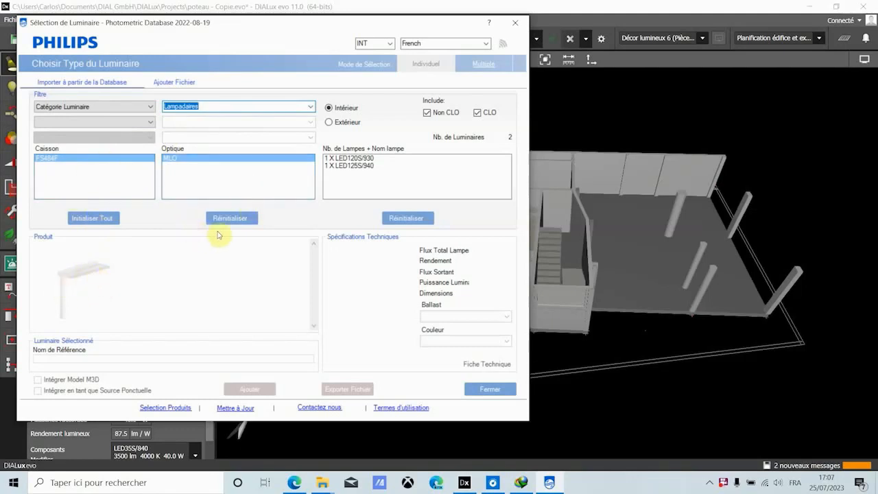
click(357, 158)
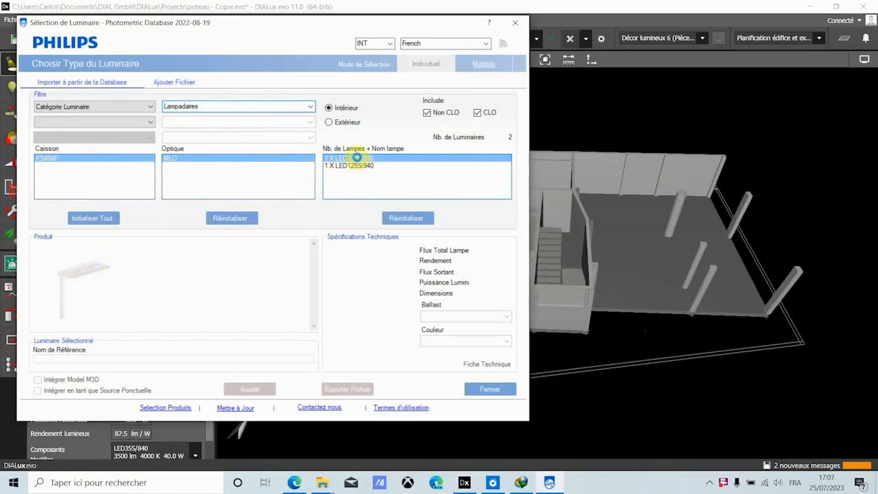
click(356, 158)
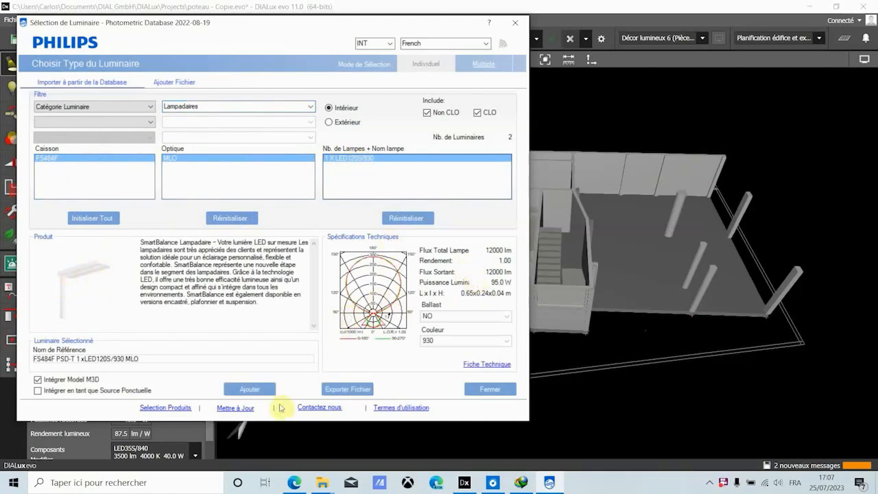
click(251, 389)
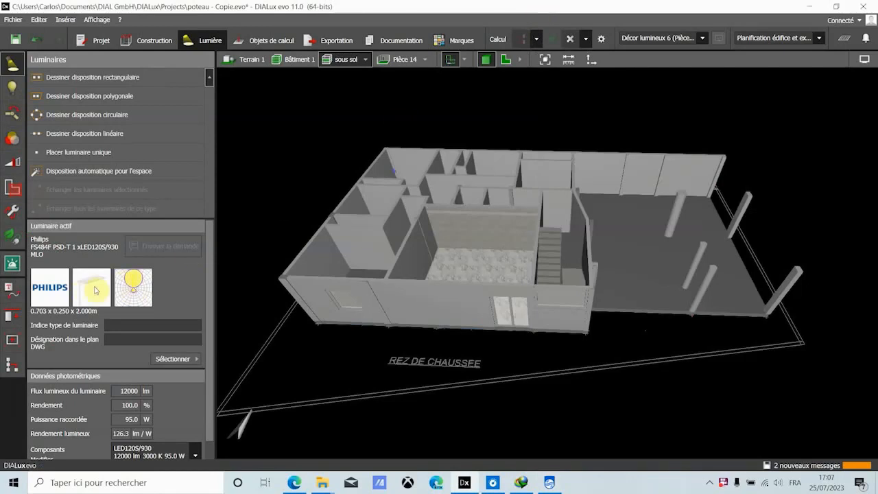
click(331, 360)
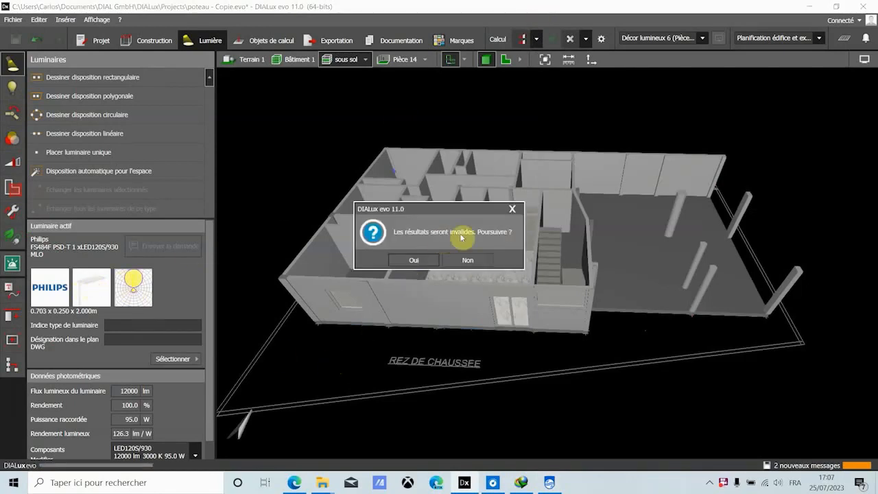
click(475, 262)
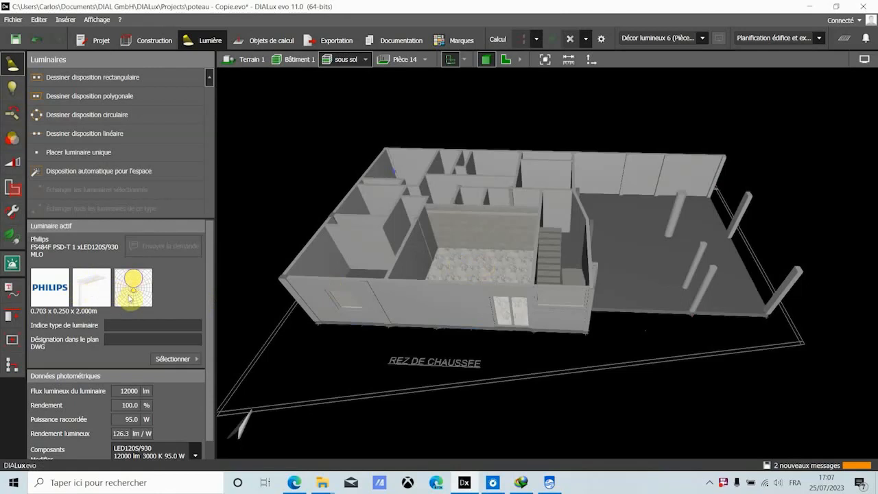
Step: Reopen the luminaire selection and view the catalogue options of the Philips brand
click(194, 358)
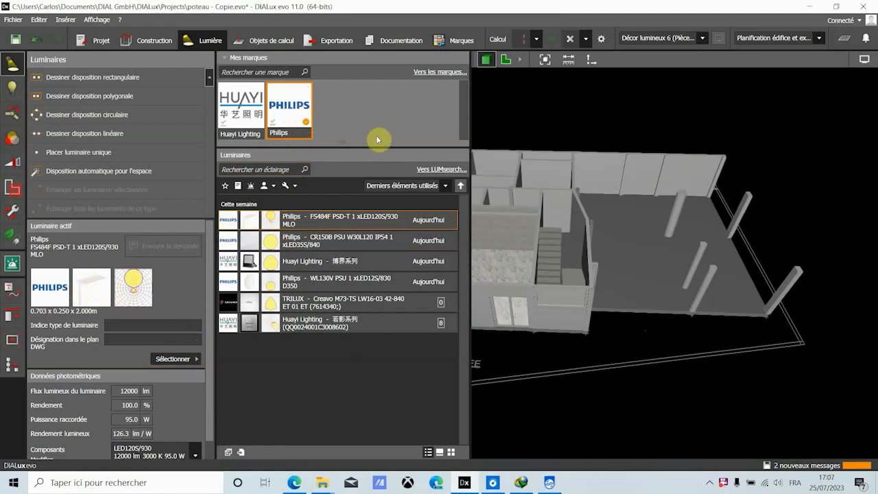
click(305, 89)
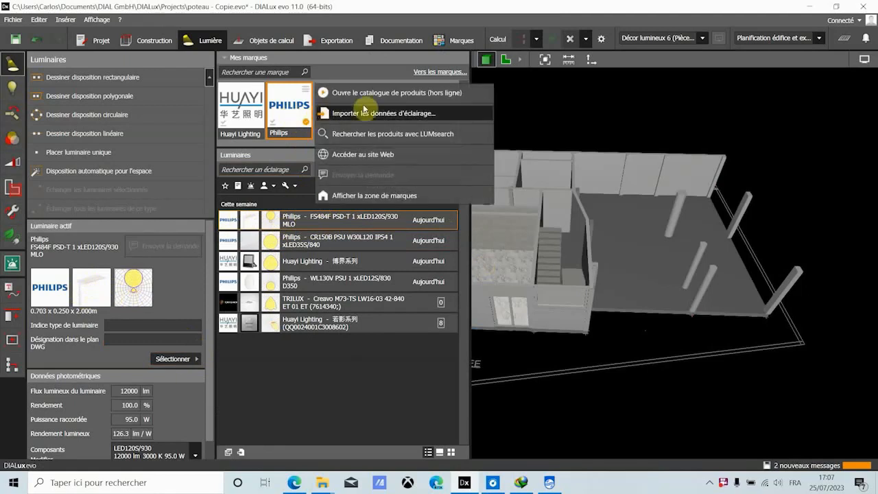
click(385, 66)
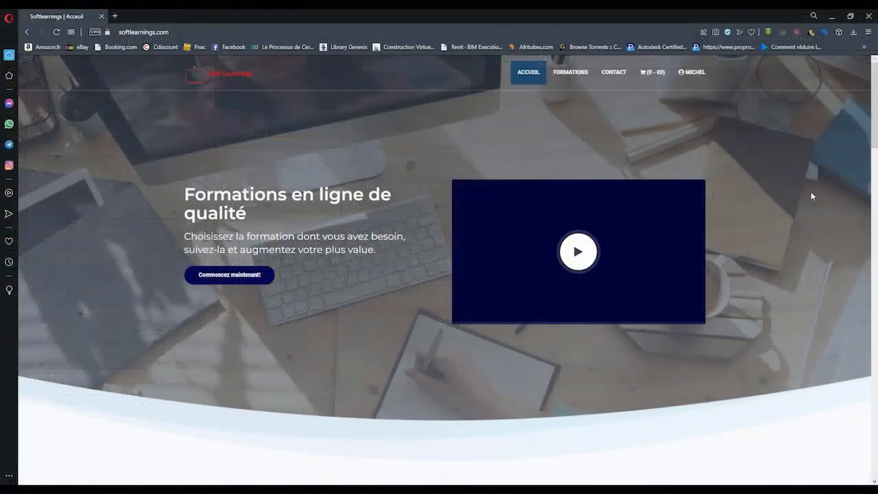
scroll(811, 196, down, 3)
scroll(812, 196, down, 3)
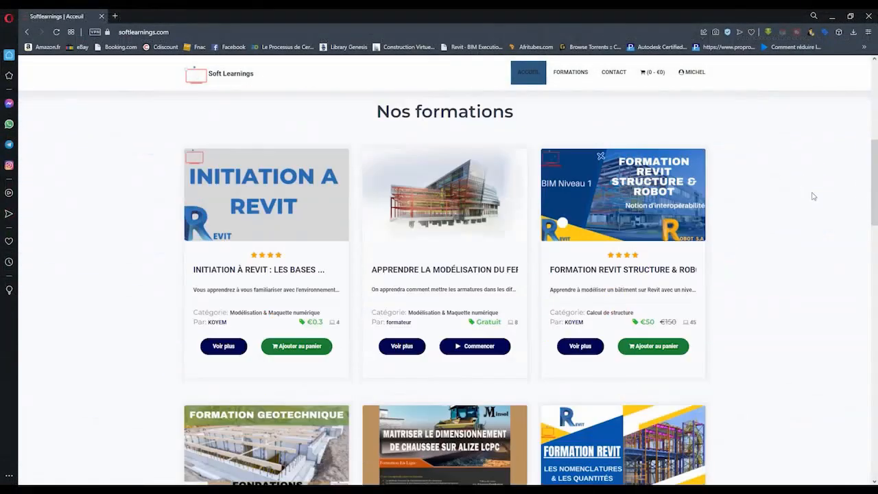
scroll(813, 204, down, 1)
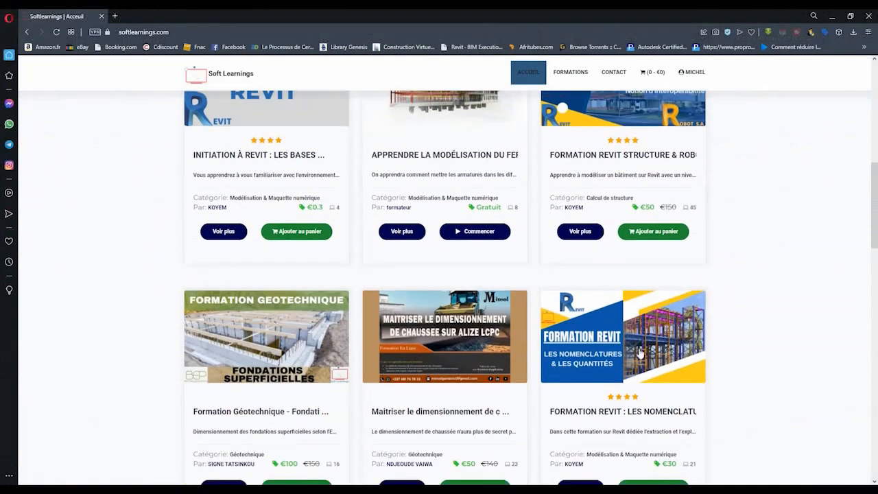
scroll(172, 349, down, 2)
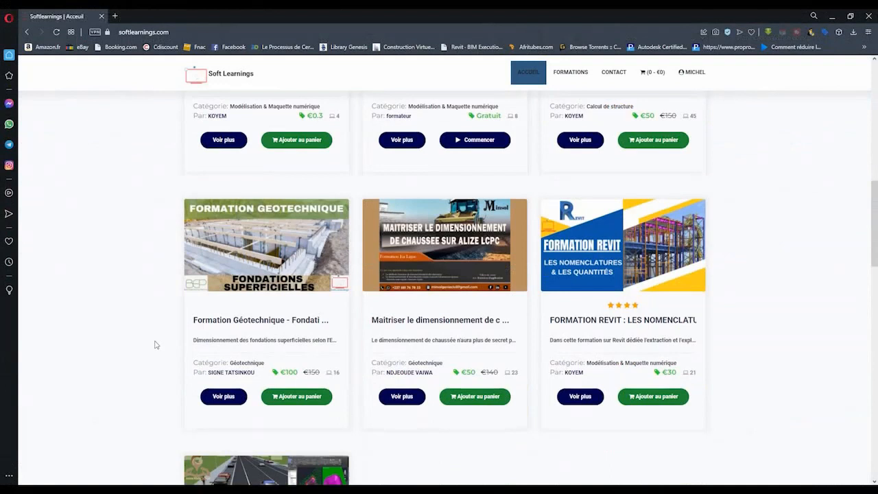
Step: Browse the Soft Learnings course list and add the Formation Géotechnique - Fondations Superficielles course to the cart
scroll(154, 346, down, 2)
scroll(126, 362, up, 4)
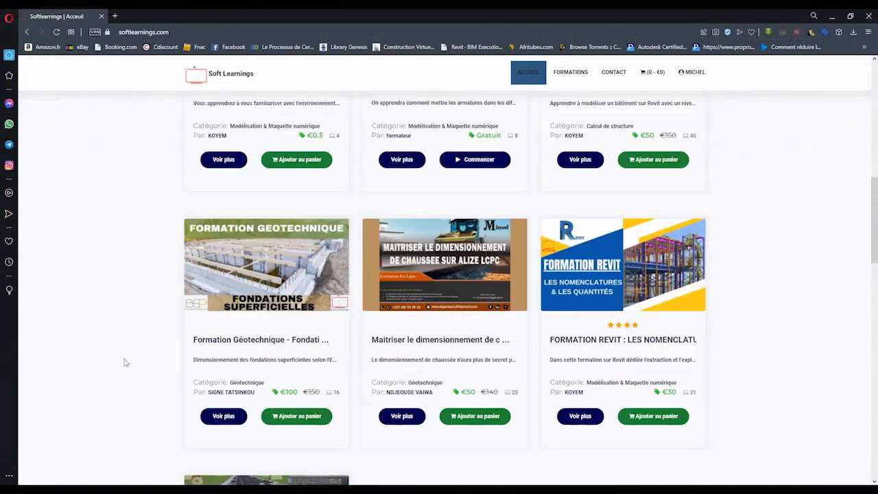
scroll(116, 365, down, 2)
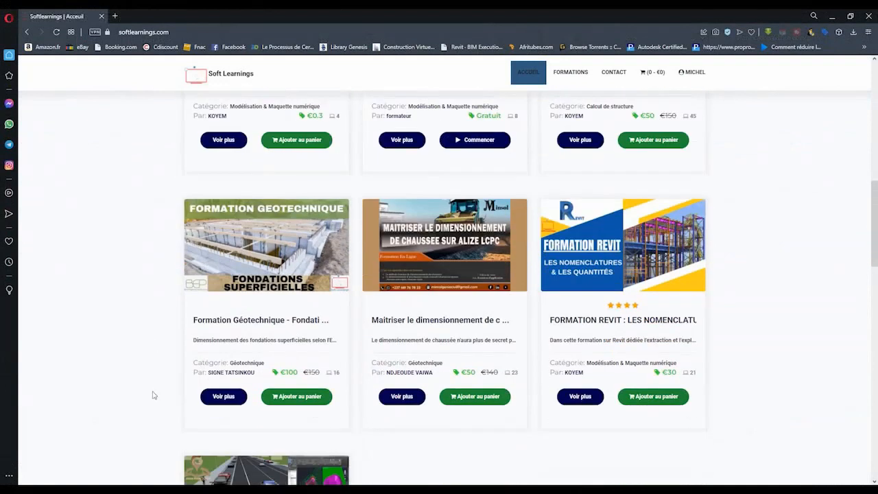
click(297, 400)
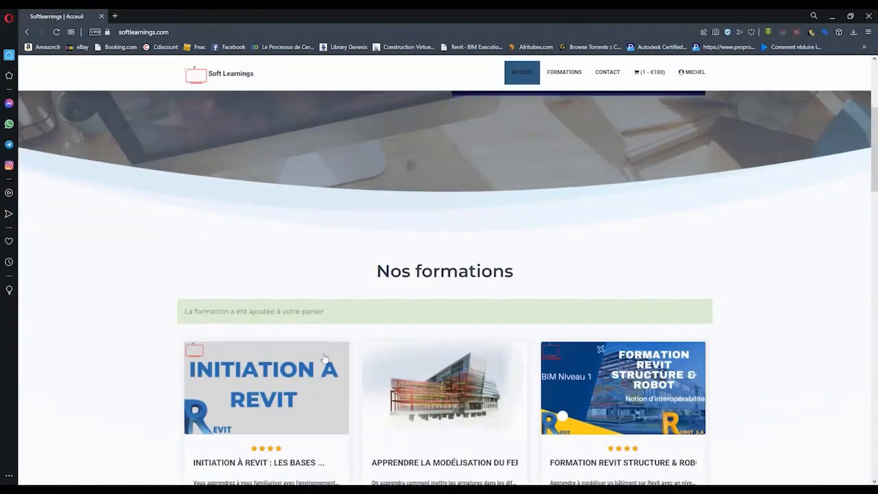
Step: Open the FORMATION REVIT : LES NOMENCLATURES ET LES QUANTITÉS course page and review its lesson content and description
scroll(330, 351, down, 4)
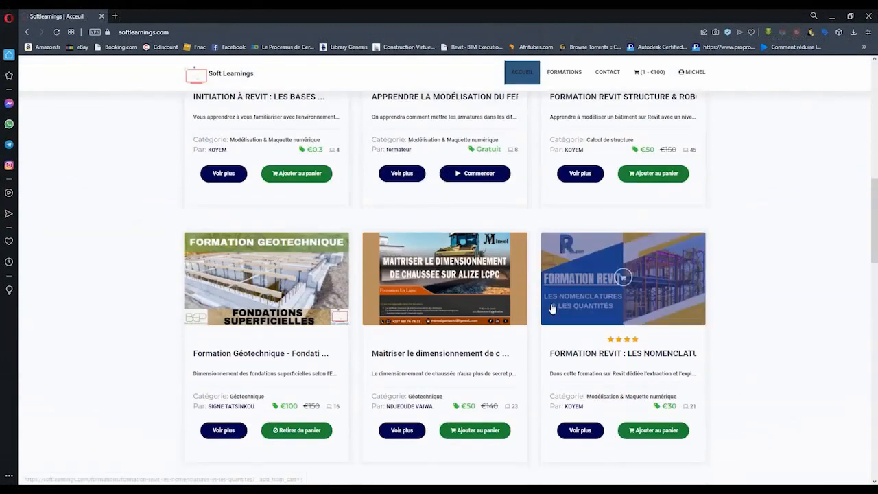
click(576, 432)
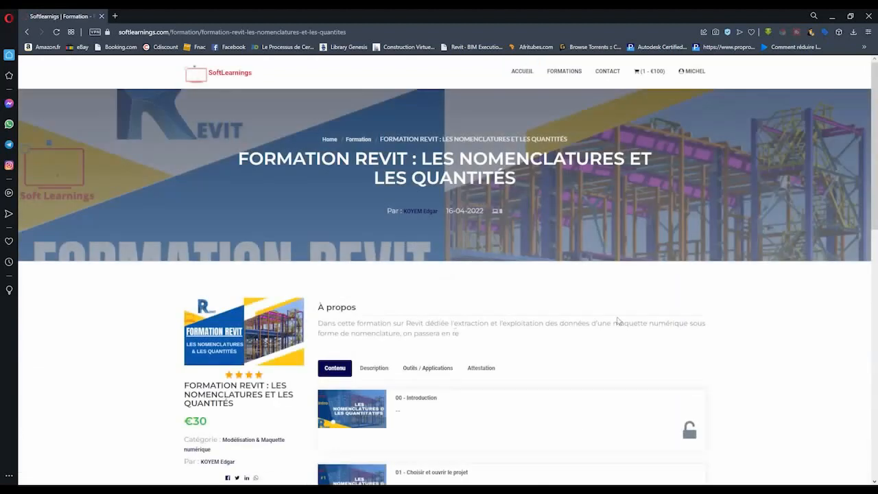
scroll(756, 330, down, 3)
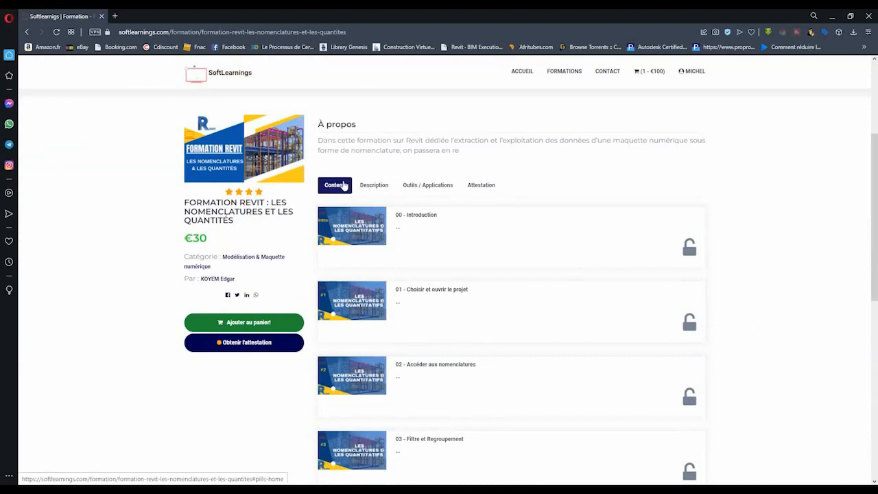
scroll(353, 238, down, 4)
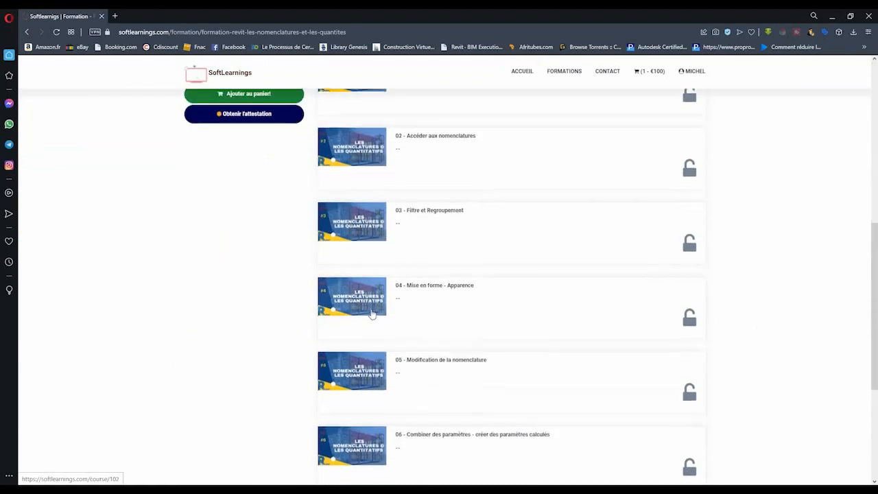
scroll(307, 306, up, 3)
scroll(346, 290, up, 2)
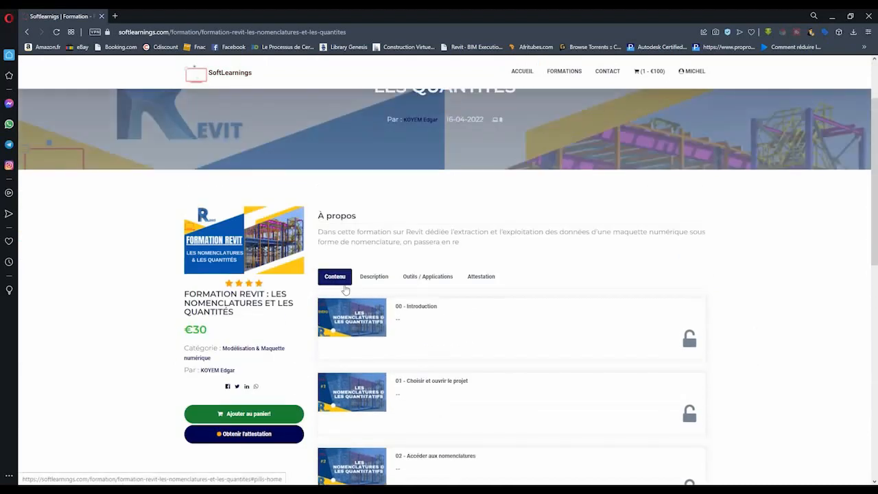
click(374, 277)
scroll(416, 334, down, 2)
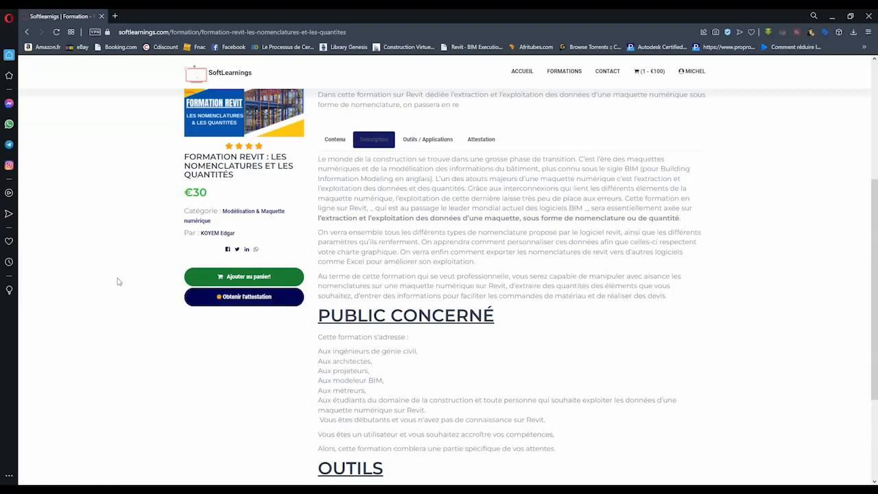
scroll(118, 281, up, 1)
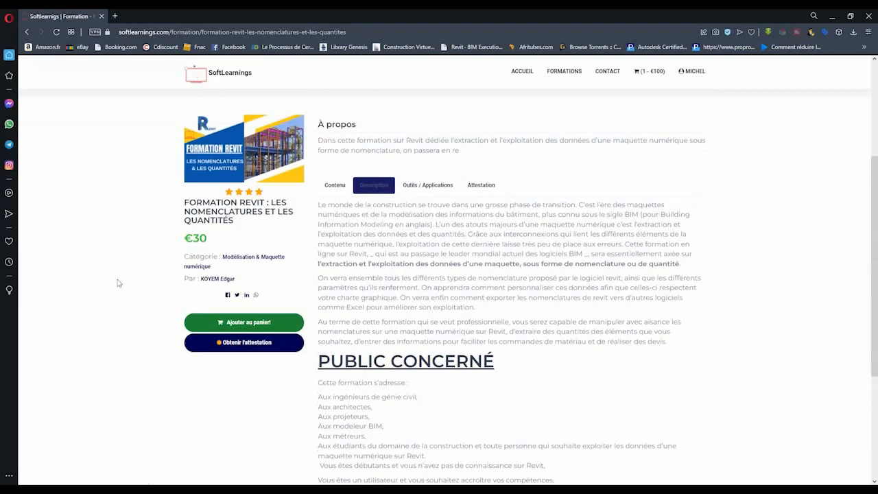
Step: Add the Revit course to the cart and proceed from the cart to the payment page
click(244, 325)
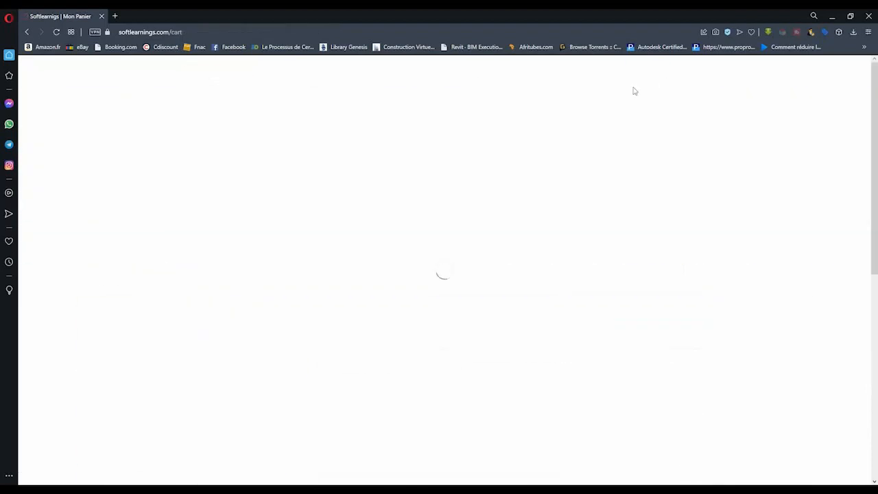
scroll(382, 240, down, 3)
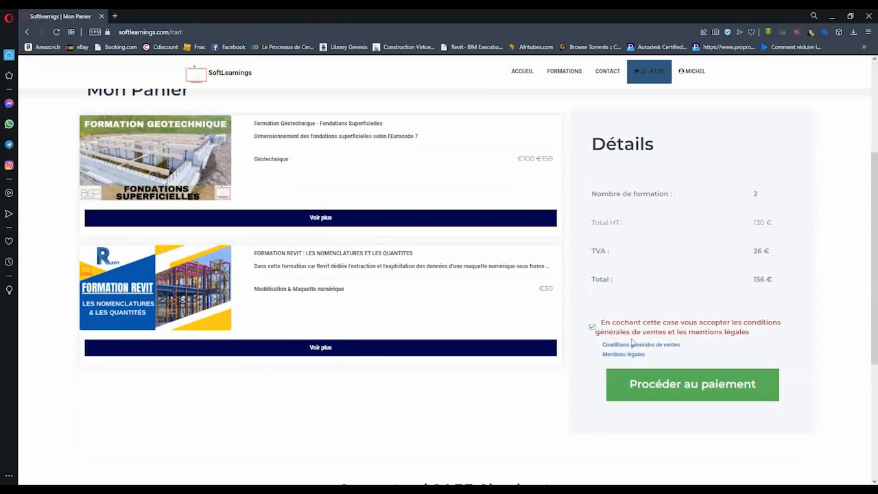
click(655, 386)
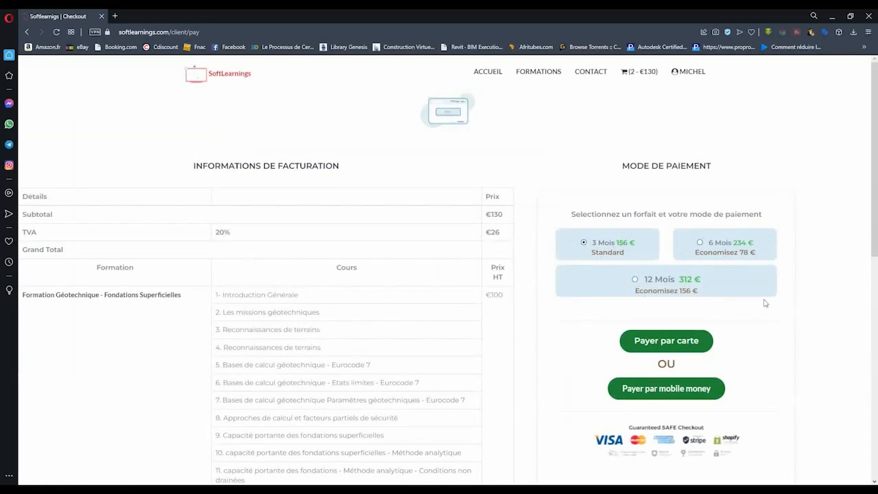
scroll(796, 308, down, 1)
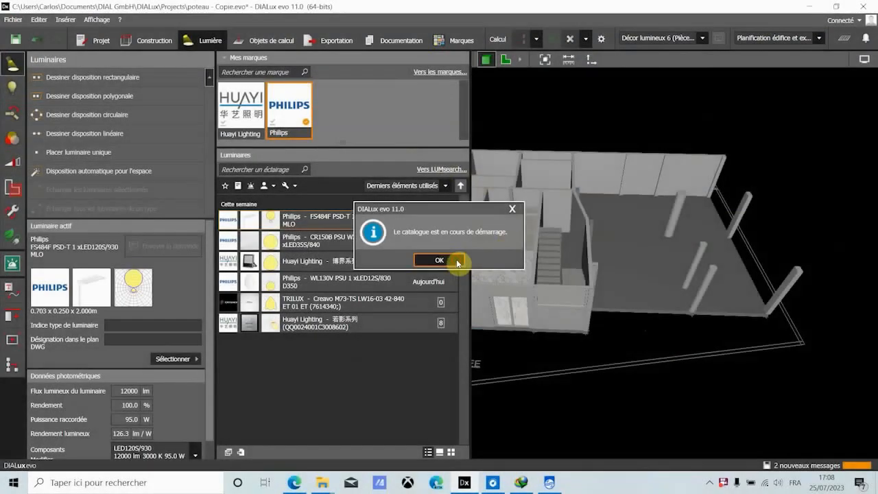
Step: Dismiss the catalogue start-up notice, bring up the Philips catalogue and filter the indoor luminaires by Projecteurs
click(440, 260)
click(549, 482)
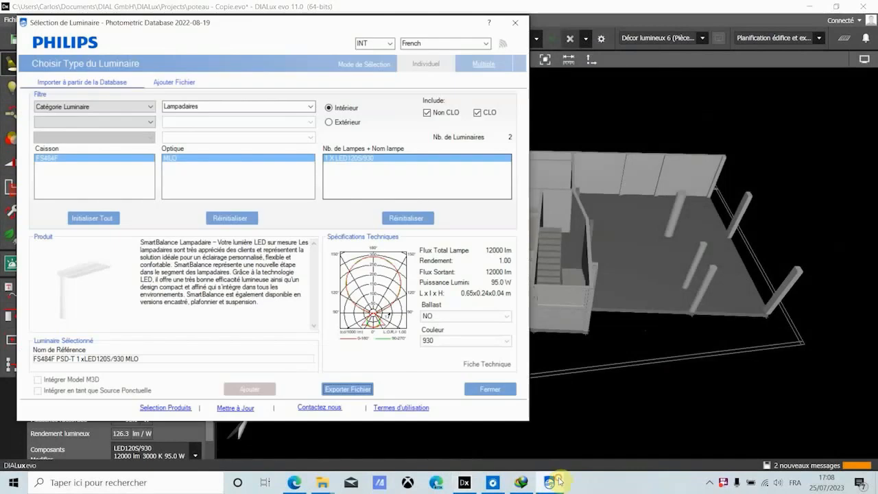
click(309, 108)
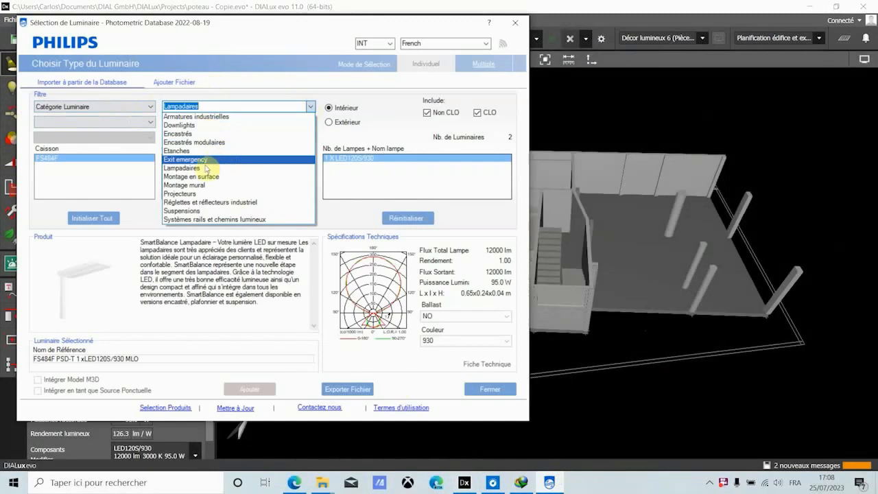
click(214, 193)
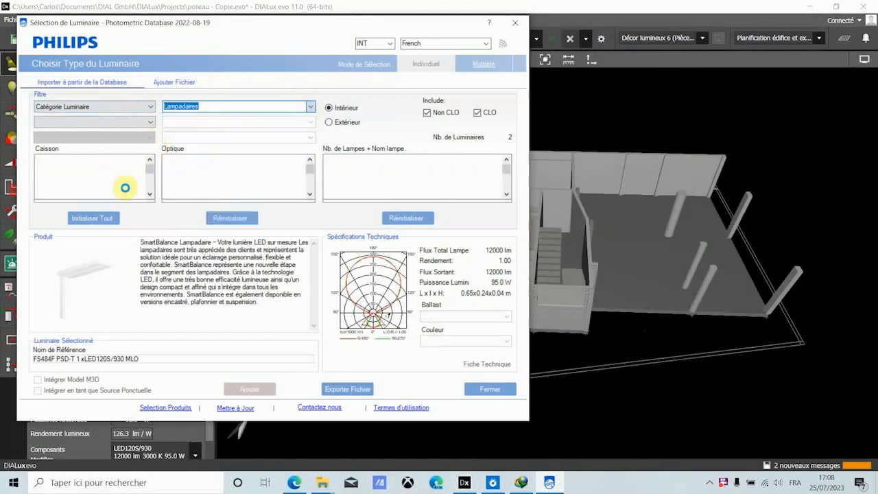
Step: Add the ST150T luminaire with the MB optic and the 1 x LED22S/830 lamp to the project, and close the catalogue
click(50, 172)
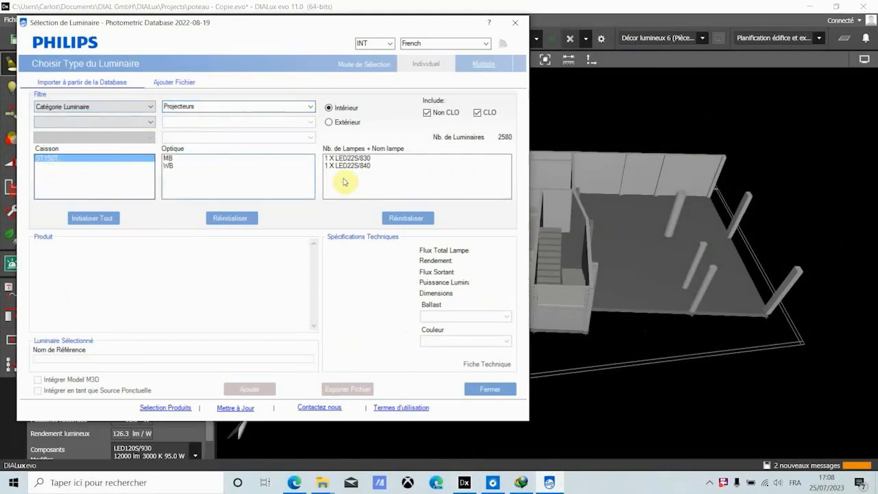
click(193, 161)
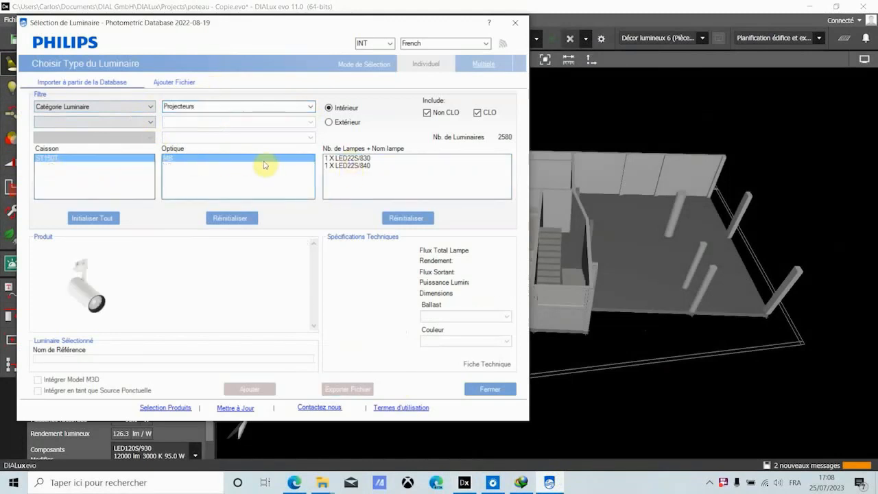
click(341, 161)
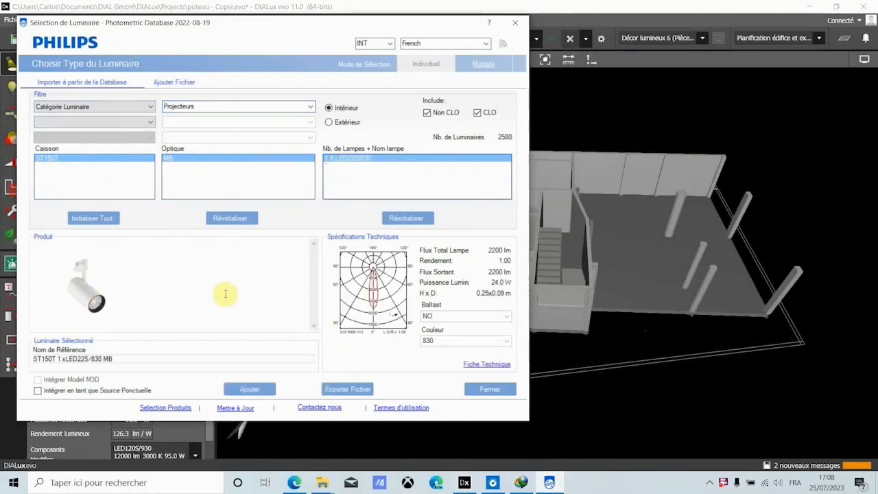
click(261, 391)
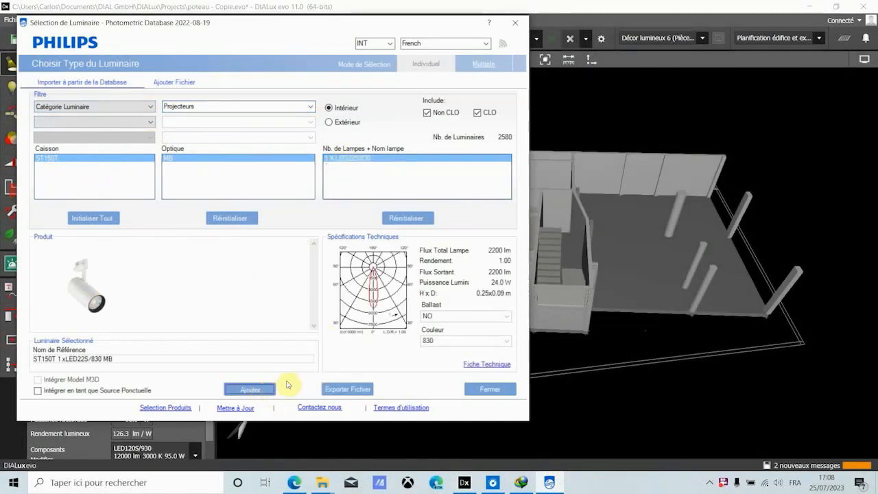
click(517, 23)
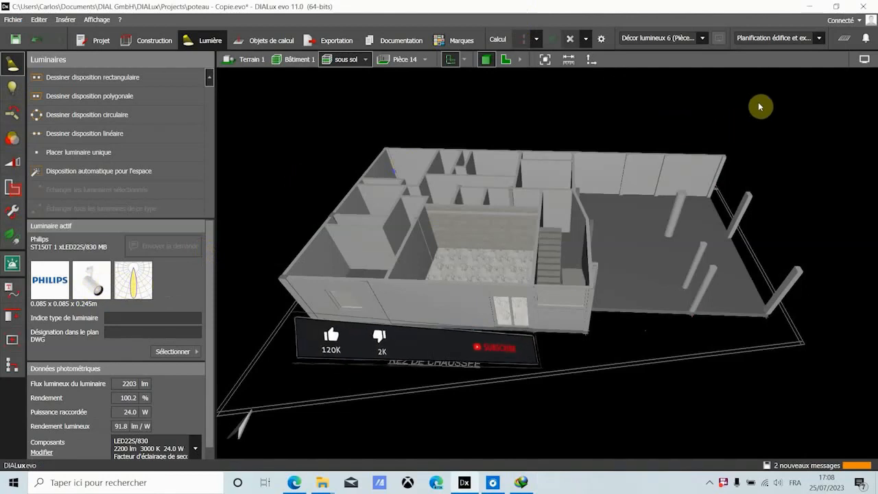
Step: Clear the desktop by minimising the open windows and closing Internet Download Manager and Realtek Audio Console
click(814, 6)
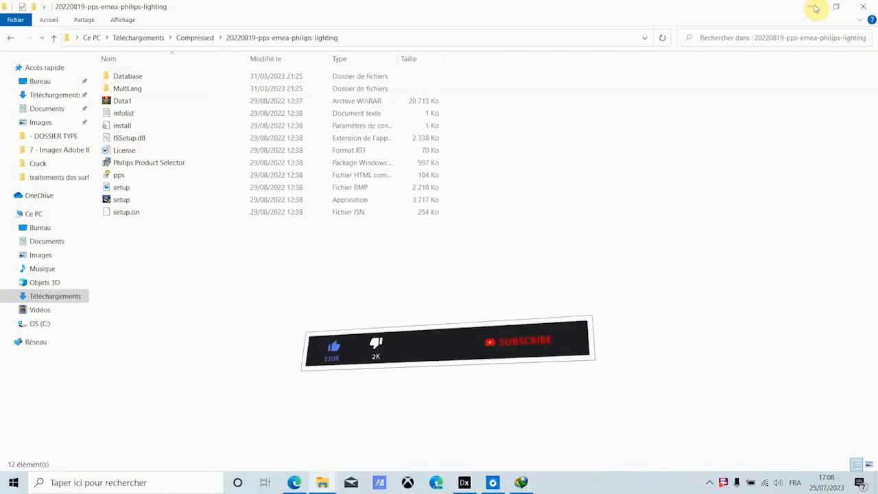
click(813, 6)
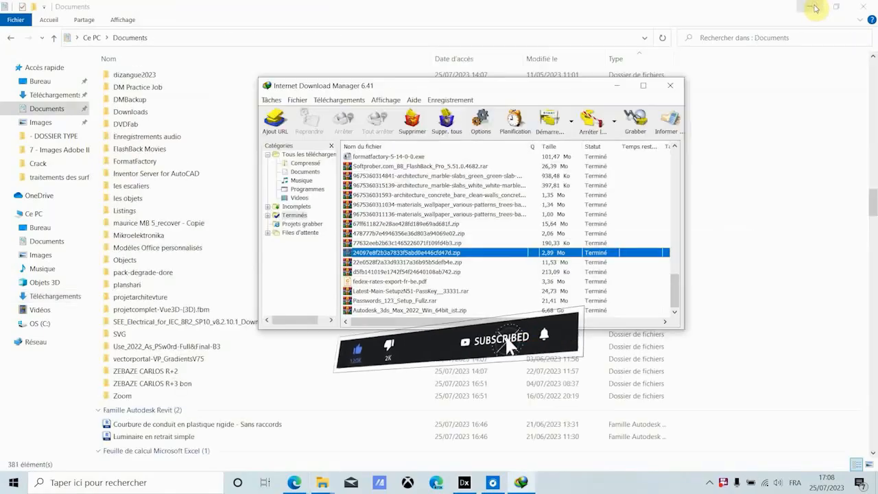
click(670, 85)
click(811, 7)
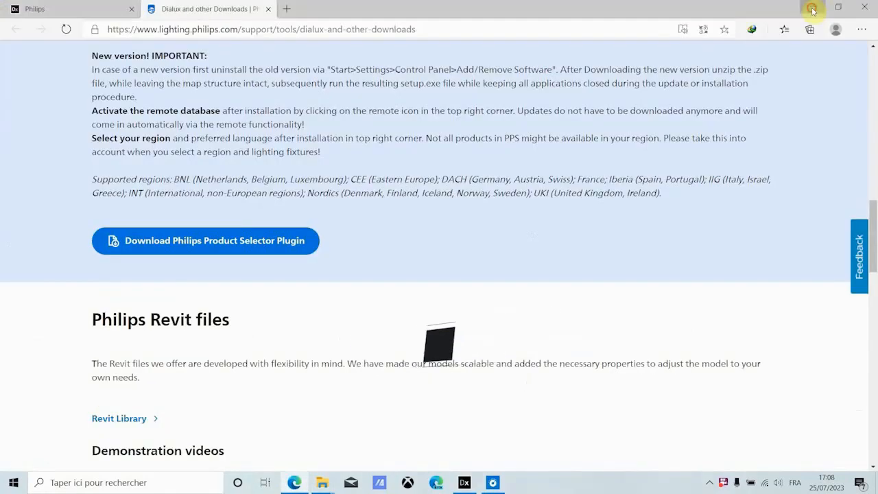
click(812, 8)
click(495, 484)
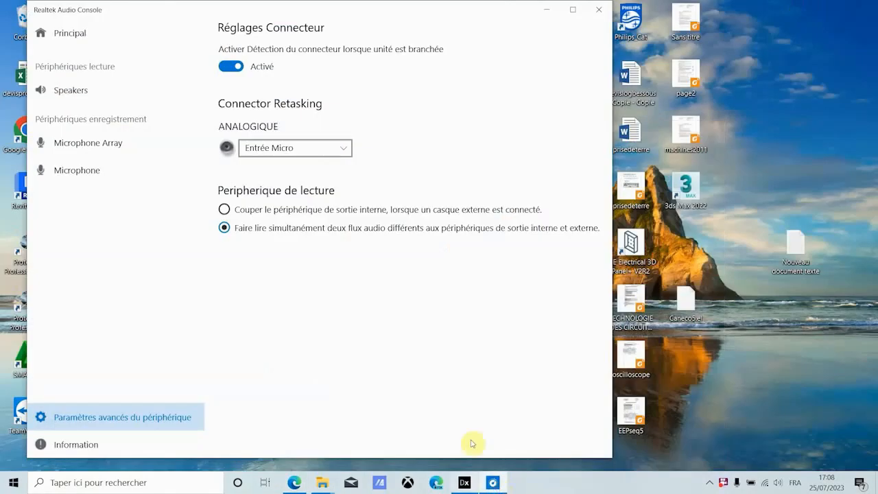
click(603, 8)
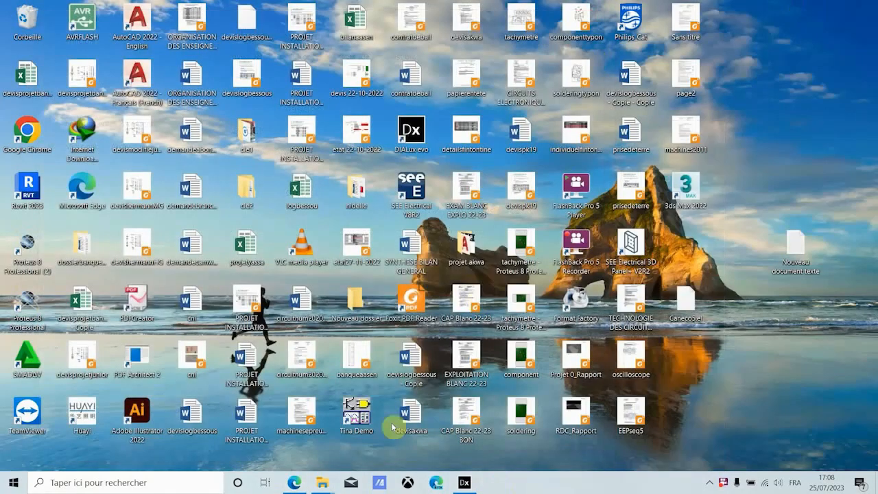
Step: Switch to DIALux evo, reopen the luminaire selection and view the Huayi Lighting brand
click(464, 482)
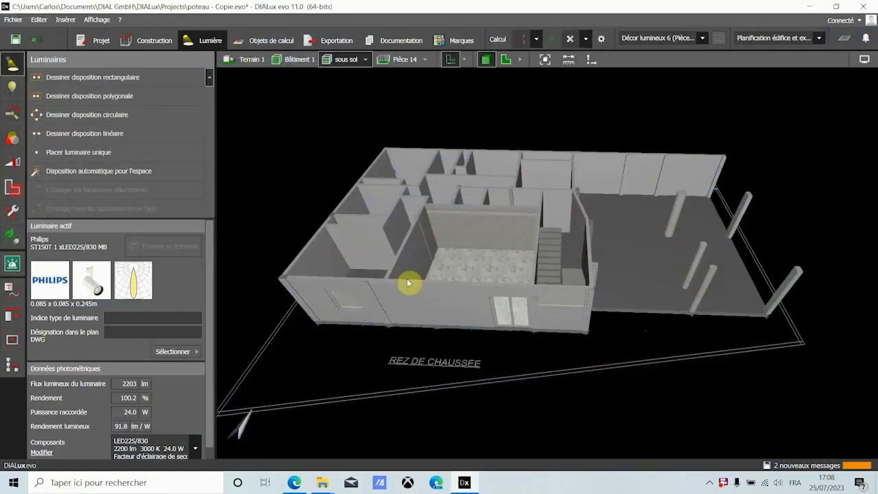
click(181, 351)
click(254, 126)
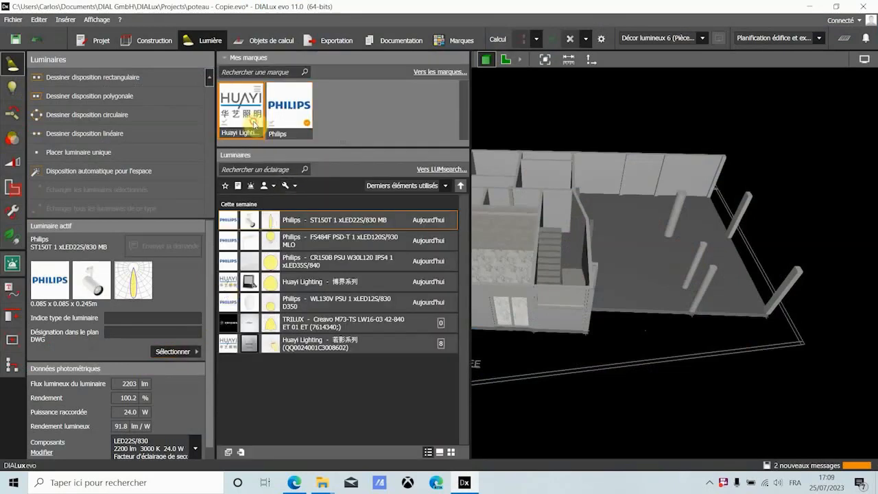
Step: Minimise DIALux evo and launch the Huayi luminaire catalogue from the desktop
click(808, 7)
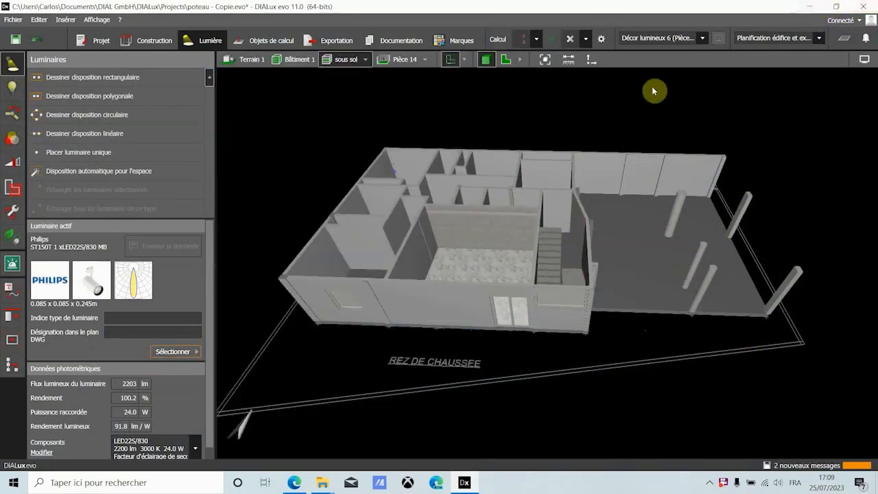
click(808, 7)
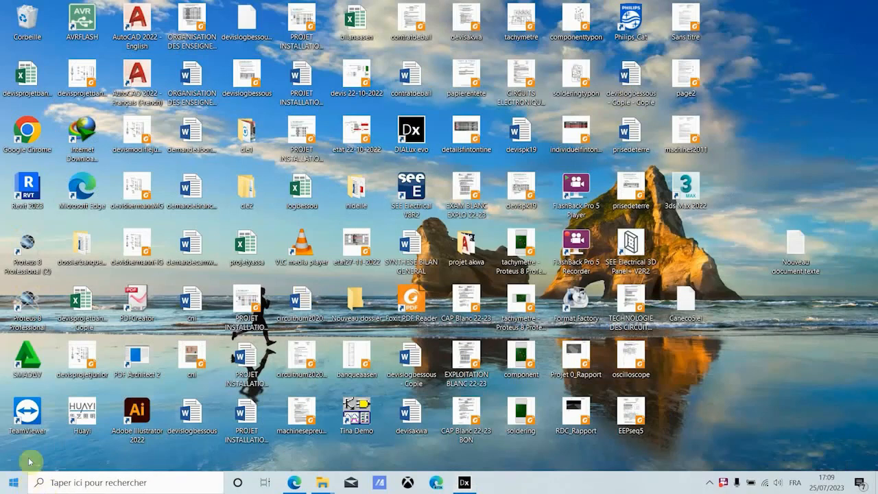
click(95, 411)
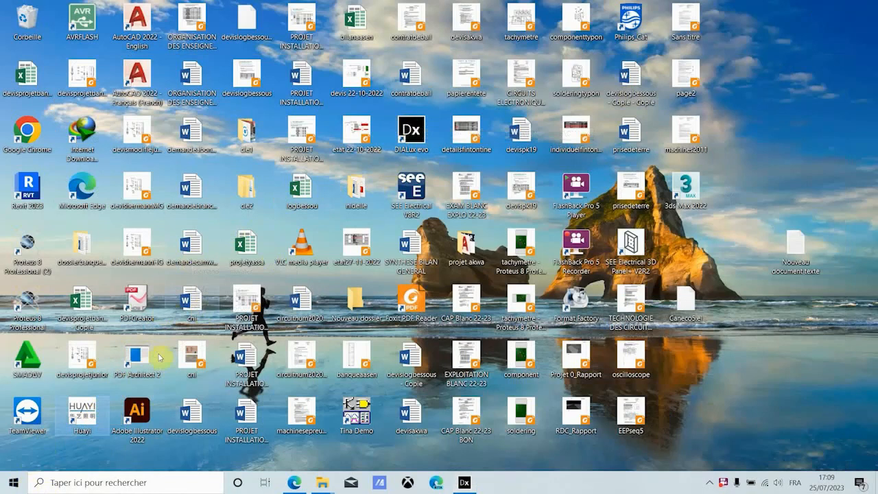
double_click(87, 419)
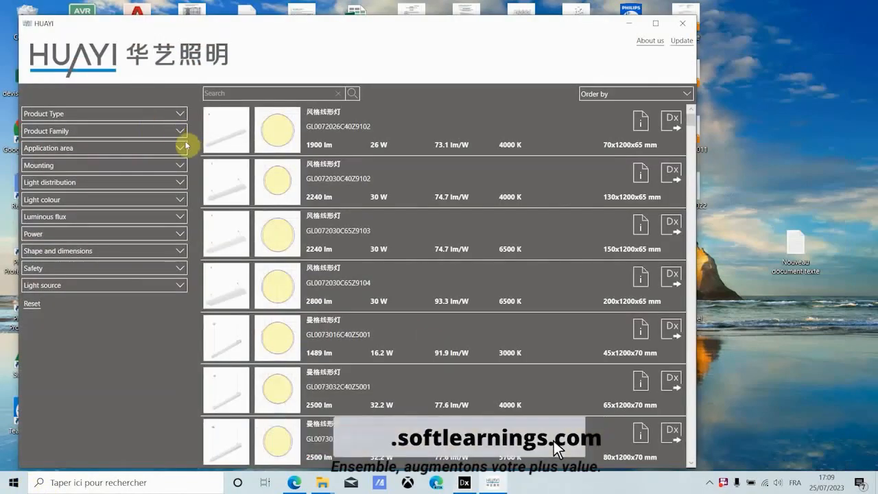
Step: Filter the Huayi catalogue to interior luminaires recessed in the ceiling, and collapse the application area and mounting filters
click(180, 134)
click(178, 138)
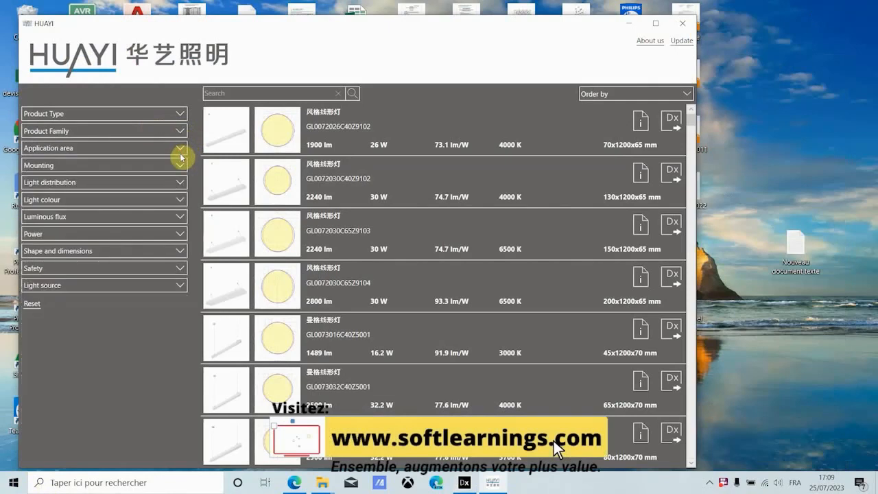
click(180, 149)
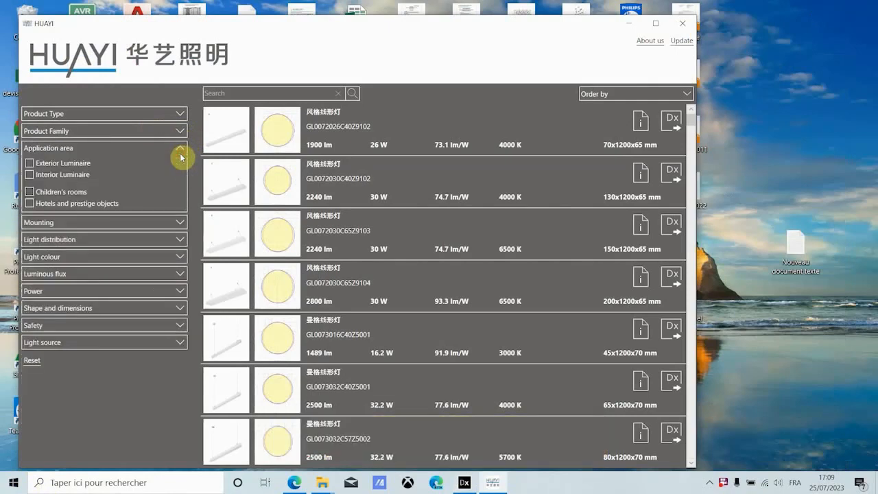
click(66, 175)
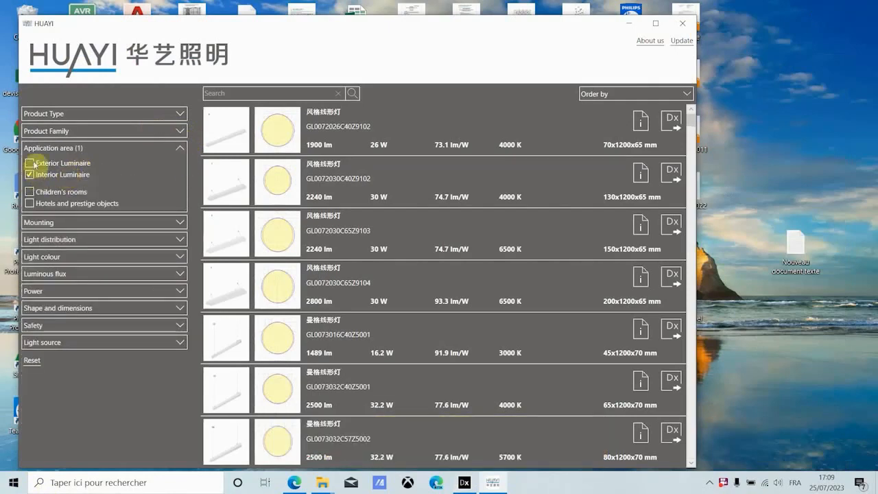
click(179, 223)
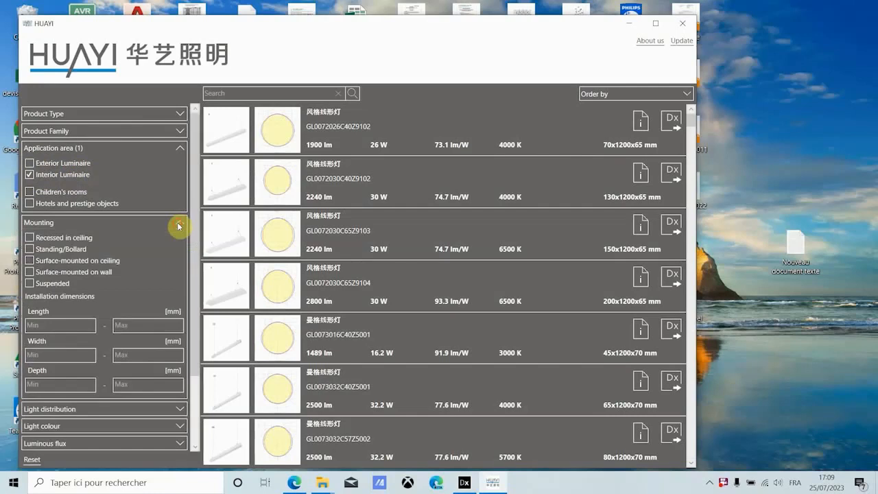
click(64, 239)
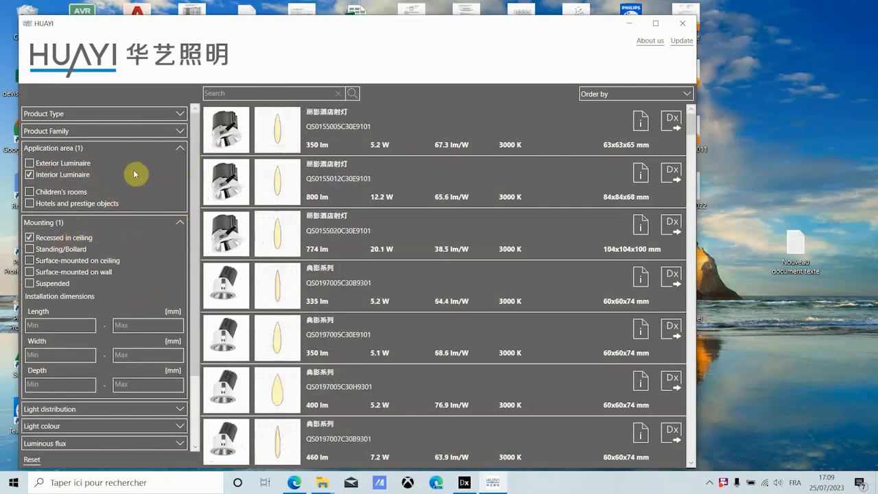
click(179, 222)
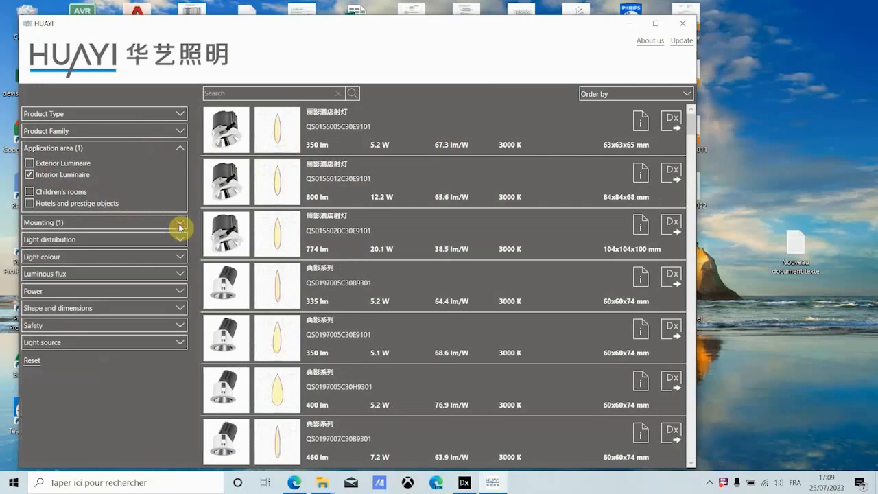
click(180, 151)
Step: Find the recessed luminaire GX0039020C30Z9101 in the filtered list, send it to DIALux, and switch to DIALux evo
scroll(234, 282, down, 10)
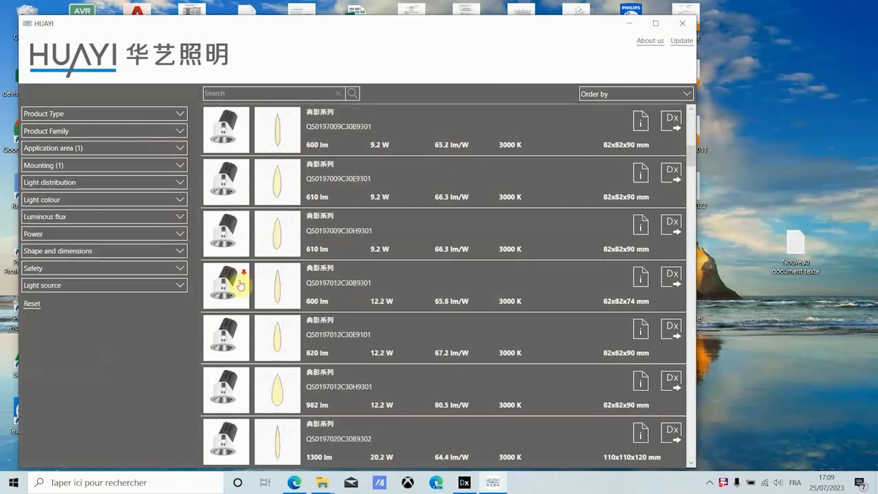
scroll(240, 288, down, 10)
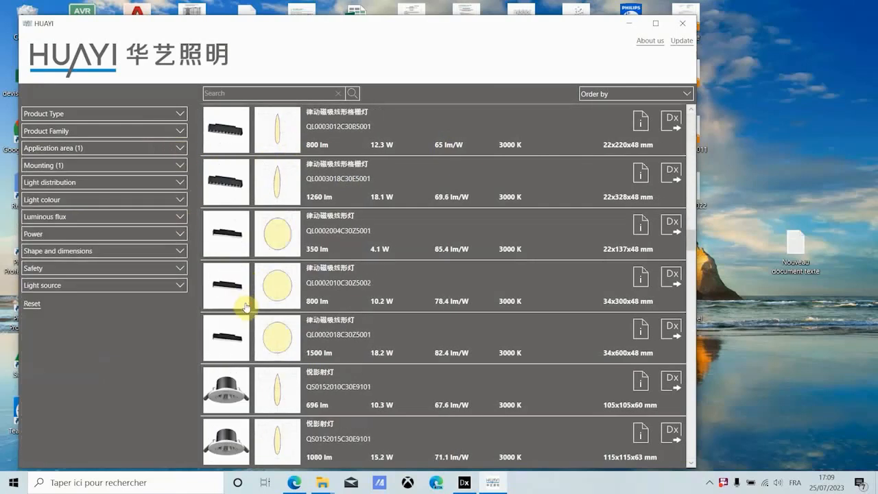
scroll(244, 343, down, 5)
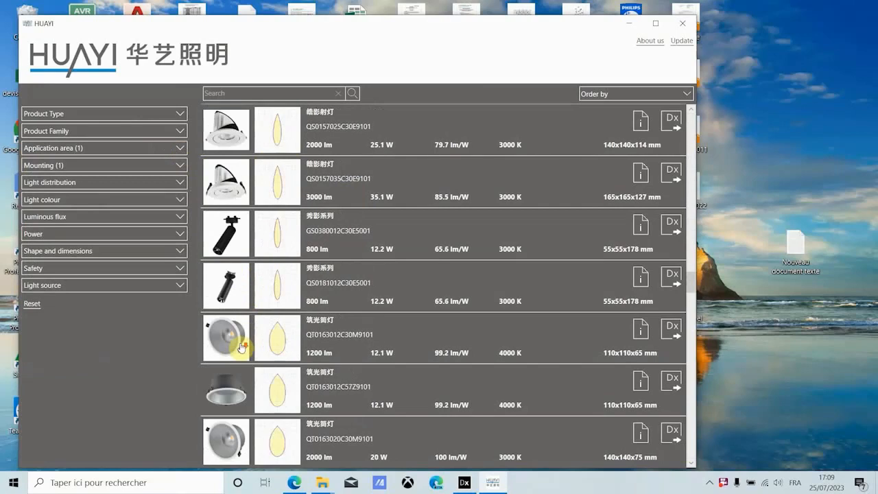
scroll(244, 343, up, 5)
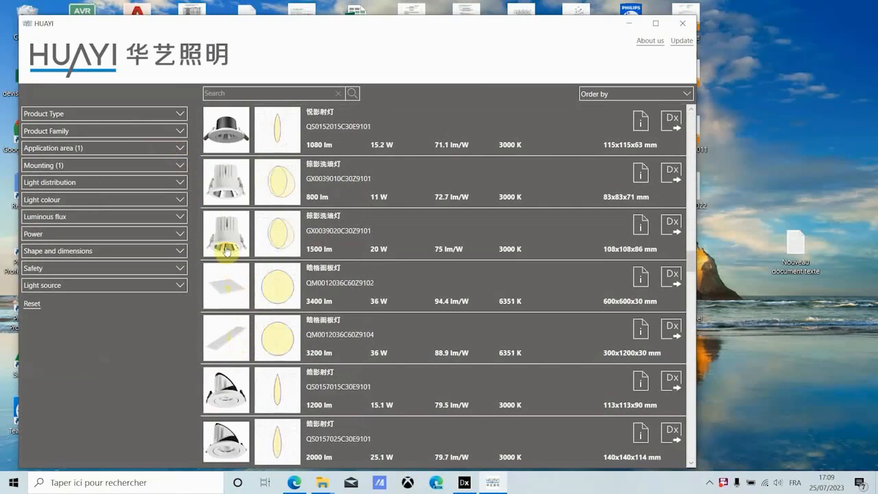
click(226, 251)
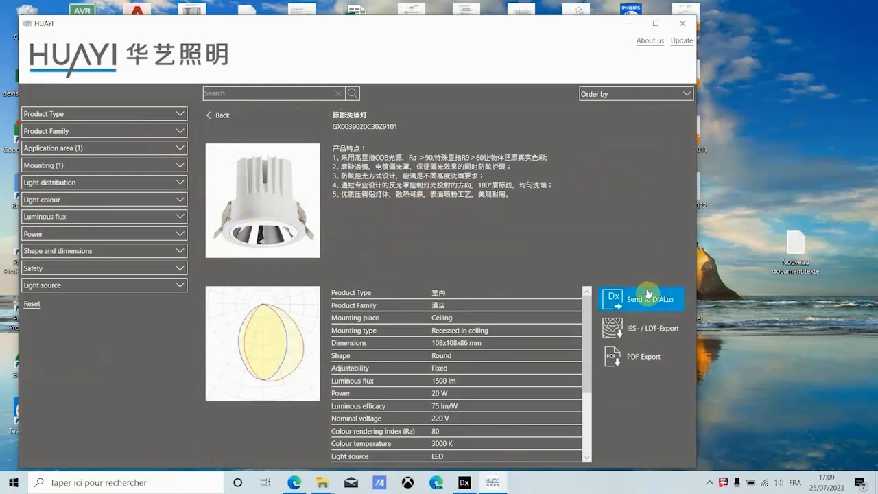
click(660, 302)
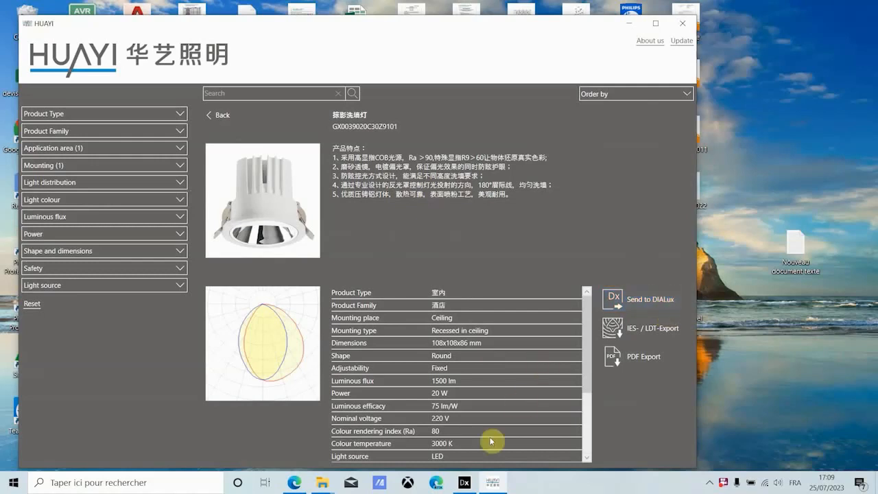
click(467, 480)
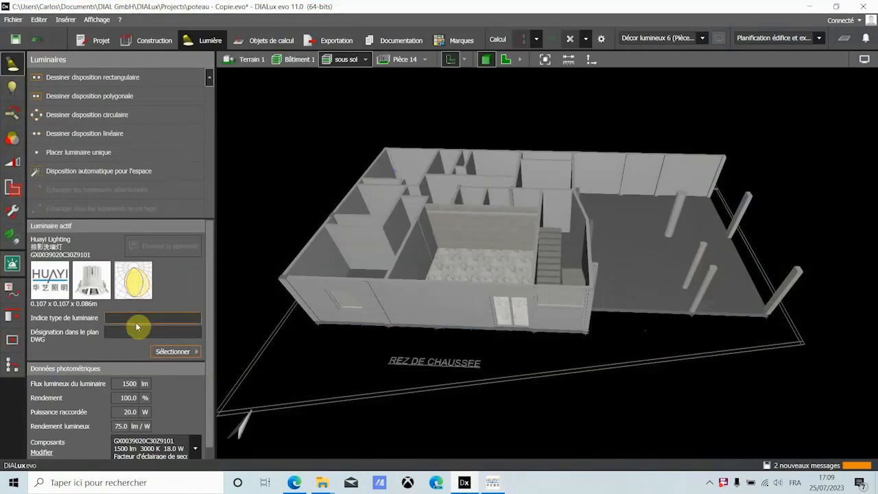
Step: Minimise DIALux evo and the Huayi catalogue to show the desktop, and bring DIALux evo back up
click(809, 7)
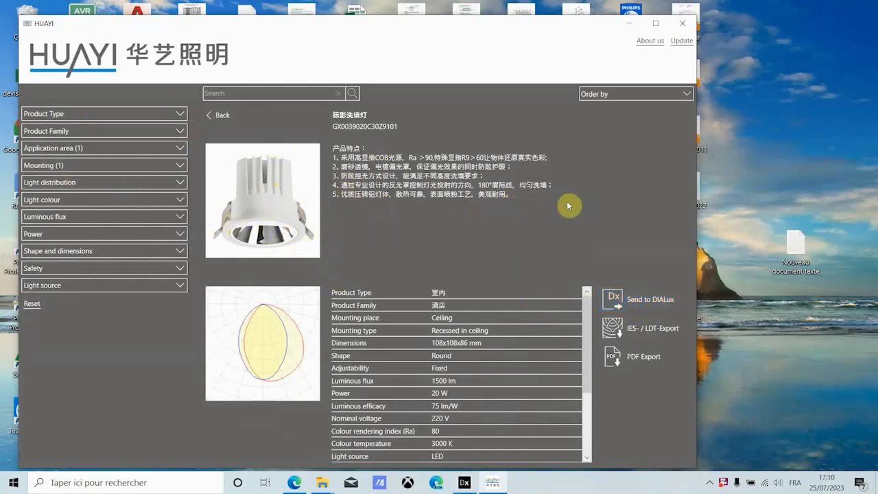
click(629, 26)
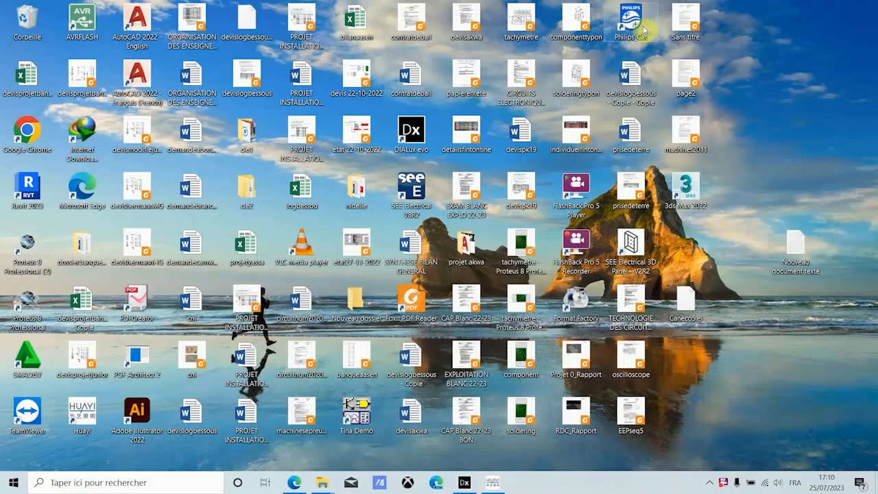
click(465, 482)
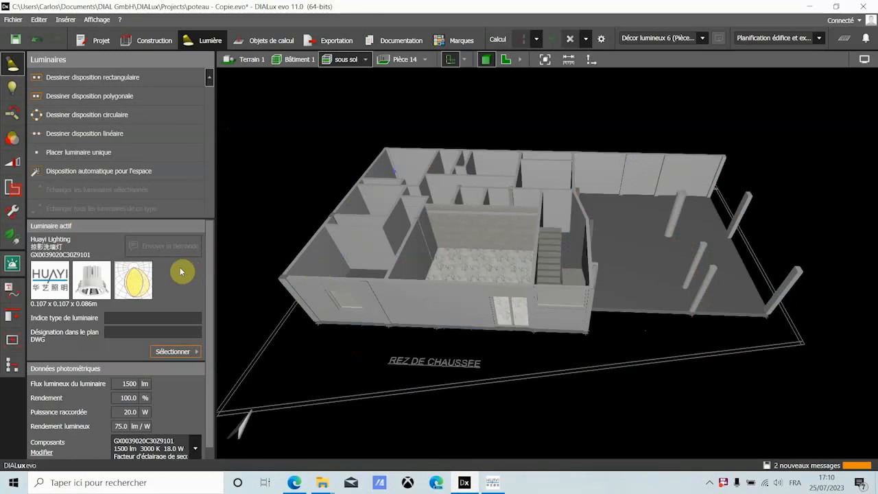